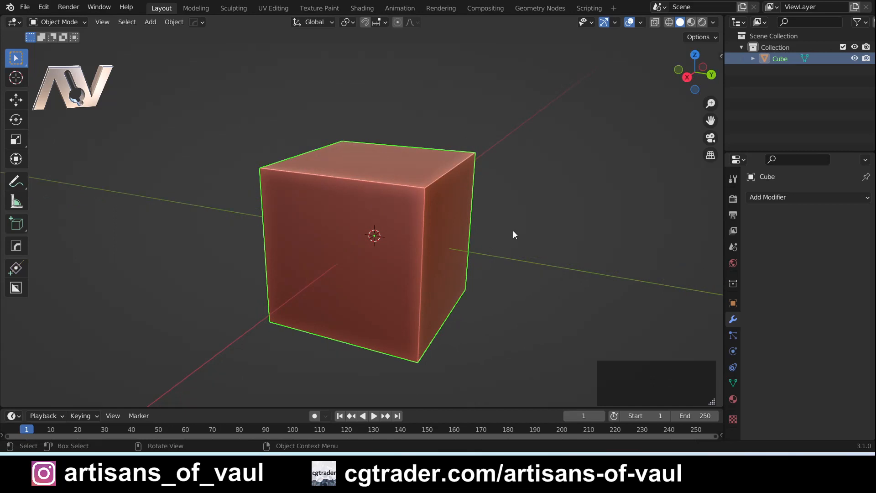
Add a Subdivision modifier with viewport level 3 to the cube and enter Edit Mode with edge selection
{"action": "key", "text": "ctrl+3"}
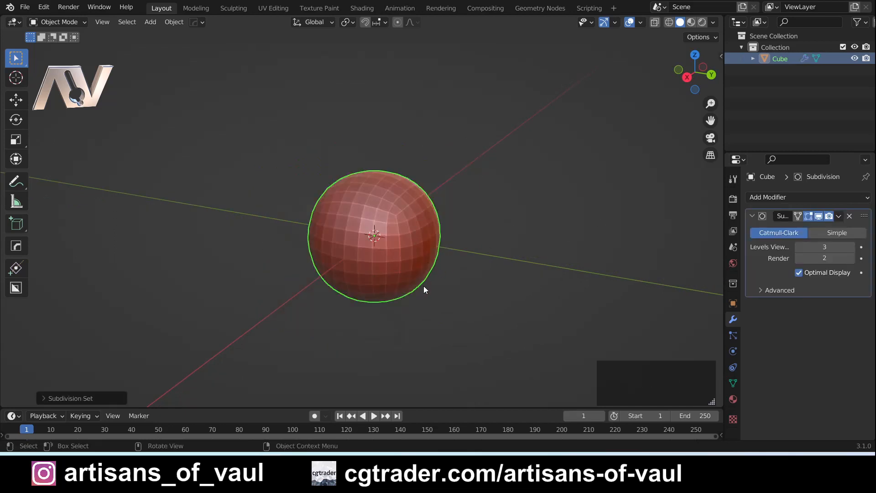
{"action": "key", "text": "Tab"}
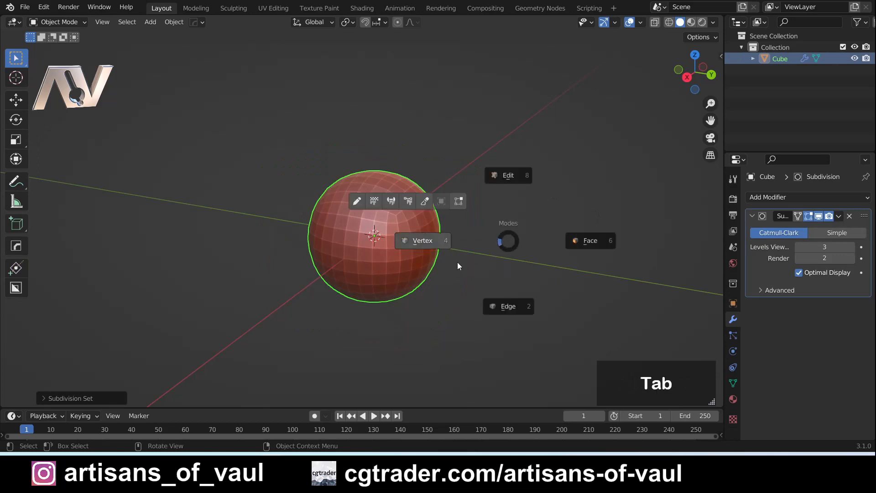
{"action": "left_click", "coordinate": [503, 305]}
Mark the four edges around the cube's top face as sharp using Hard Ops and return to Object Mode
{"action": "left_click", "coordinate": [320, 149]}
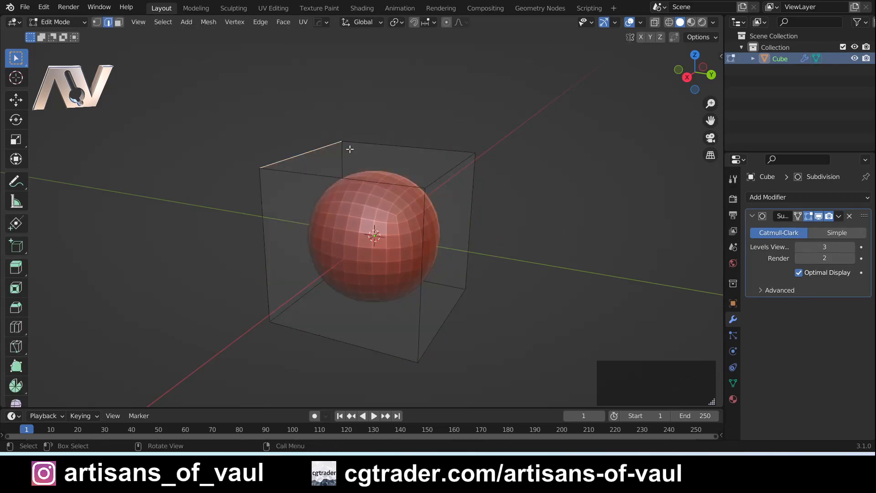
{"action": "left_click", "coordinate": [447, 175], "text": "shift"}
{"action": "left_click", "coordinate": [393, 182], "text": "shift"}
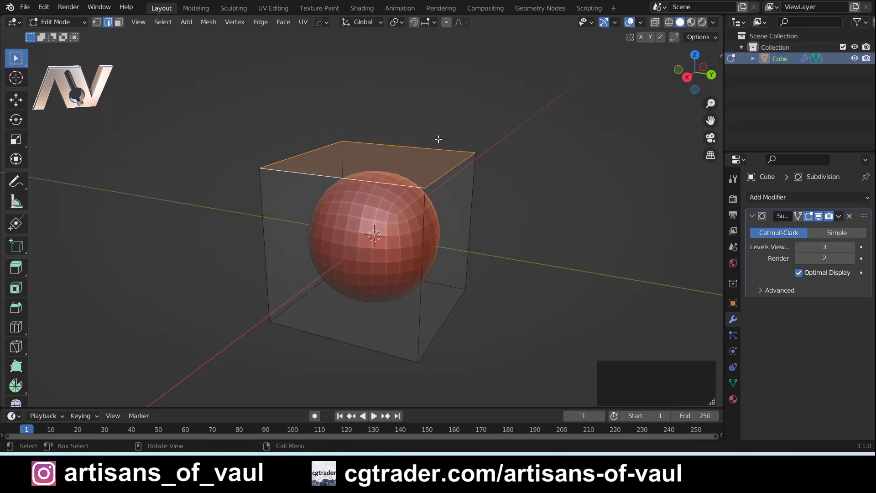
{"action": "key", "text": "q"}
{"action": "left_click", "coordinate": [435, 138]}
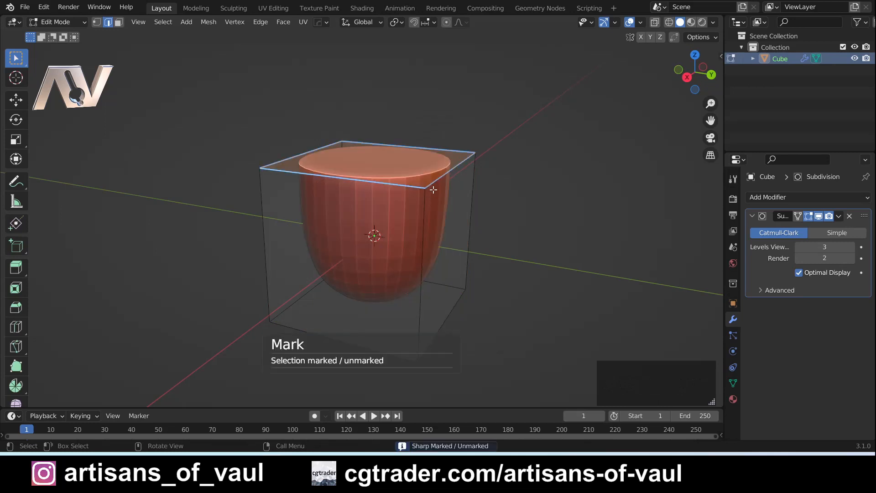
{"action": "key", "text": "Tab"}
{"action": "left_click", "coordinate": [448, 120]}
Add a 3-segment Hard Ops bevel of about 0.086 m to the rounded object and set its limit method to Weight
{"action": "key", "text": "q"}
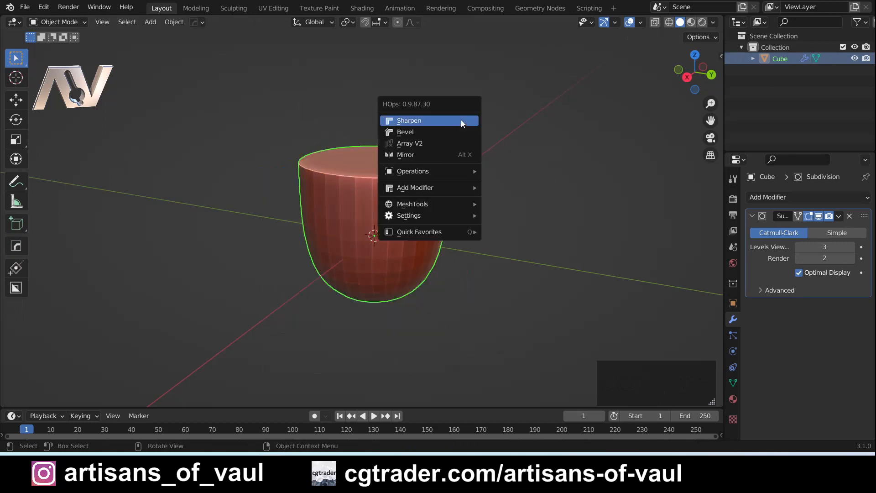
{"action": "left_click", "coordinate": [457, 122]}
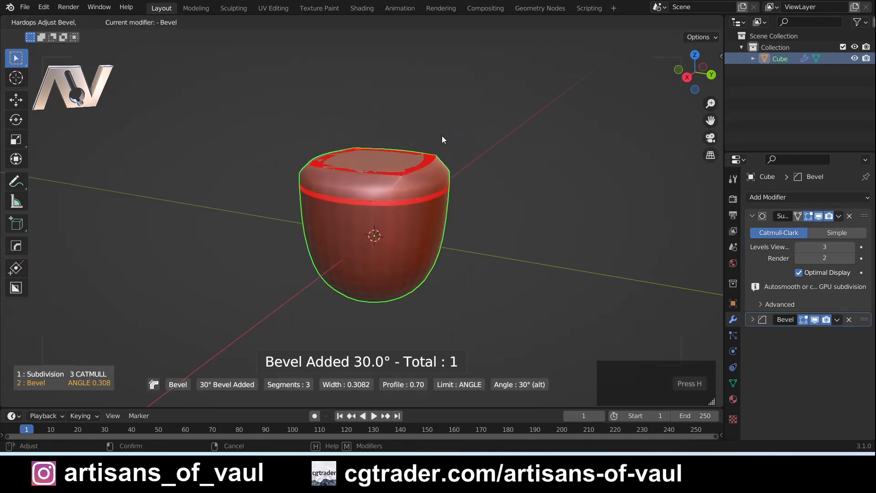
{"action": "left_click", "coordinate": [475, 140]}
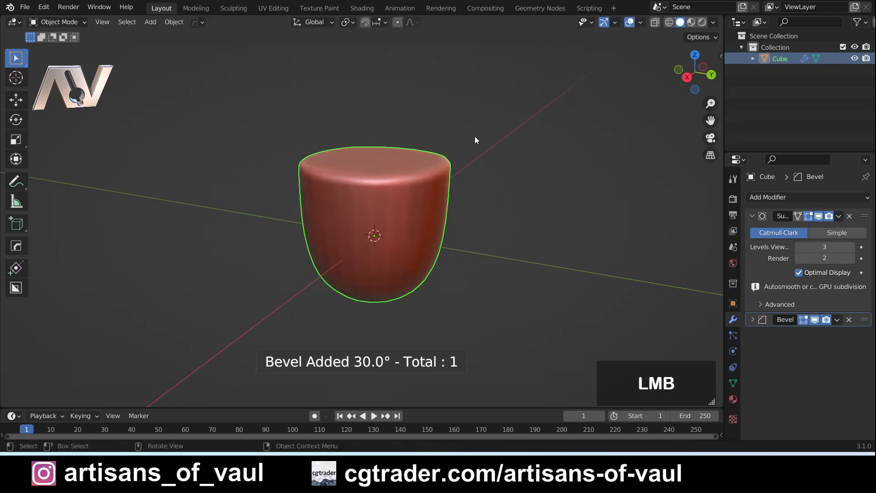
{"action": "left_click", "coordinate": [752, 319]}
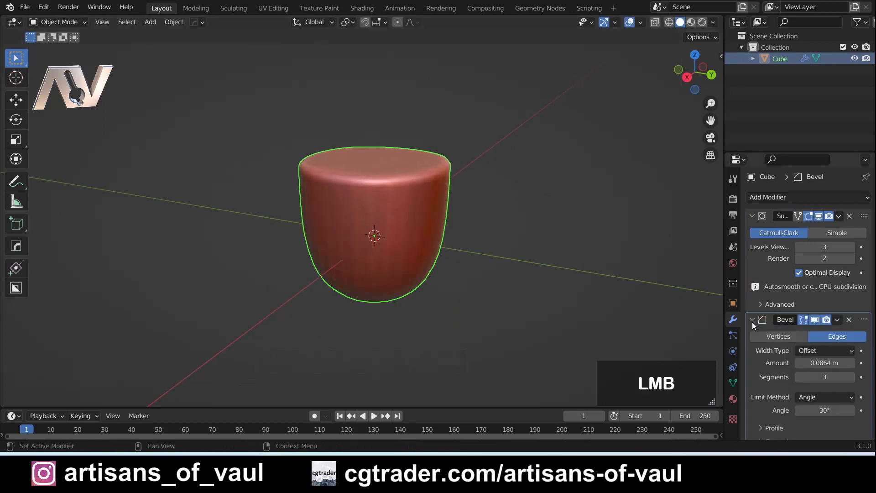
{"action": "left_click", "coordinate": [834, 398]}
{"action": "left_click", "coordinate": [812, 360]}
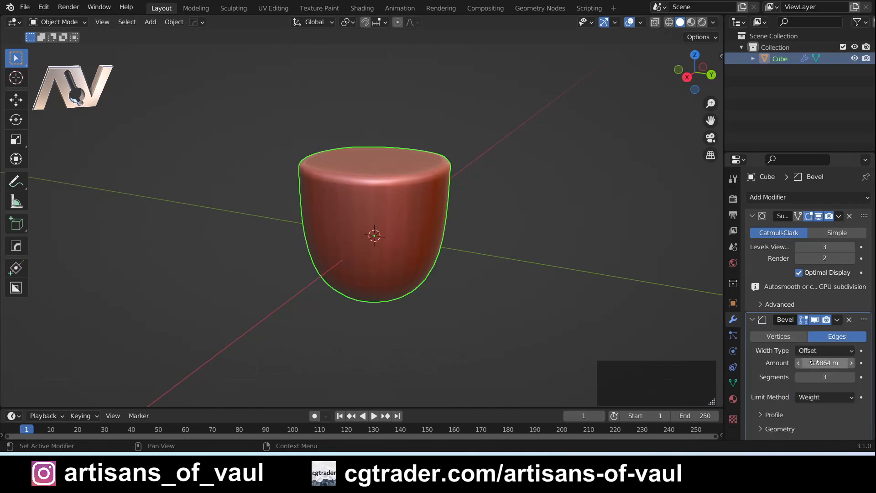
Activate BoxCutter and cut a box-shaped corner notch into the upper part of the rounded body
{"action": "middle_click_drag", "start_coordinate": [300, 133], "coordinate": [317, 135]}
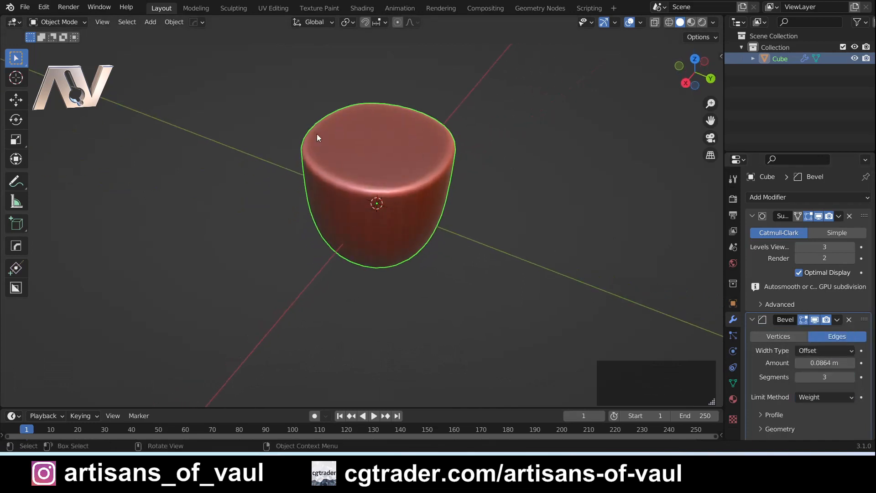
{"action": "middle_click_drag", "start_coordinate": [324, 210], "coordinate": [343, 223], "text": "shift"}
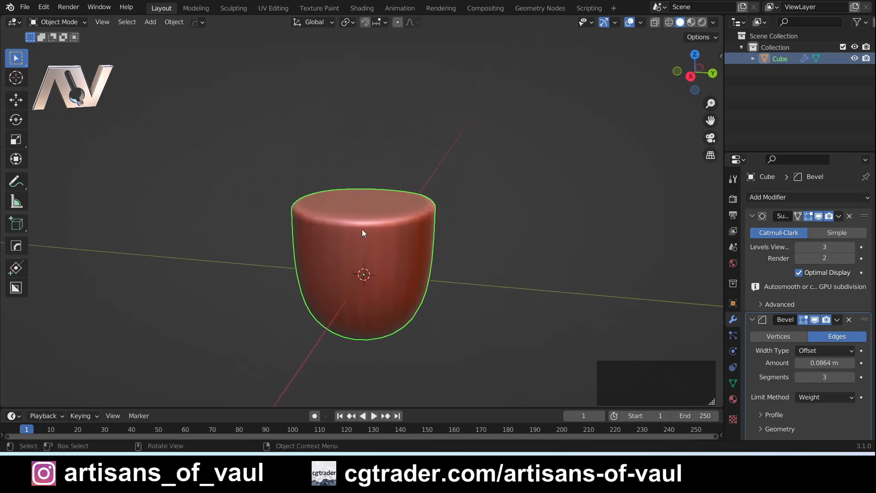
{"action": "key", "text": "alt+w"}
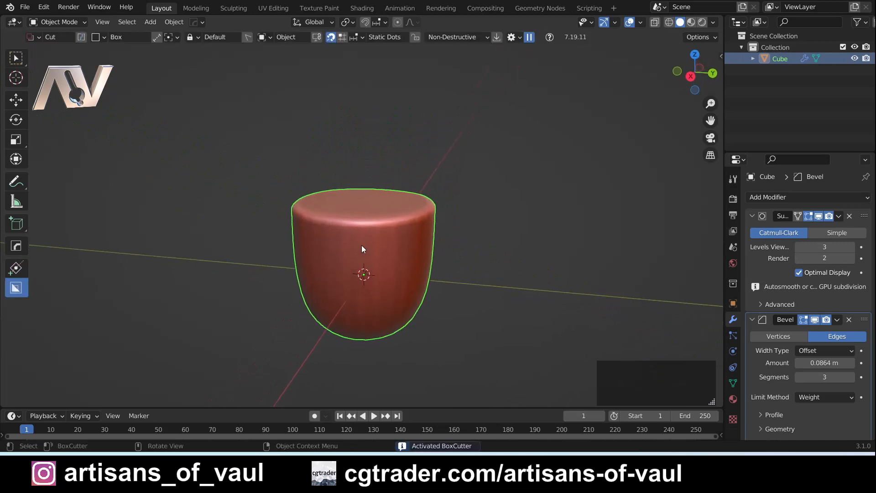
{"action": "middle_click_drag", "start_coordinate": [361, 249], "coordinate": [358, 271]}
{"action": "mouse_move", "coordinate": [357, 273]}
{"action": "left_mouse_down"}
{"action": "mouse_move", "coordinate": [380, 201]}
{"action": "mouse_move", "coordinate": [484, 174]}
{"action": "left_mouse_up"}
{"action": "middle_click_drag", "start_coordinate": [484, 175], "coordinate": [434, 208]}
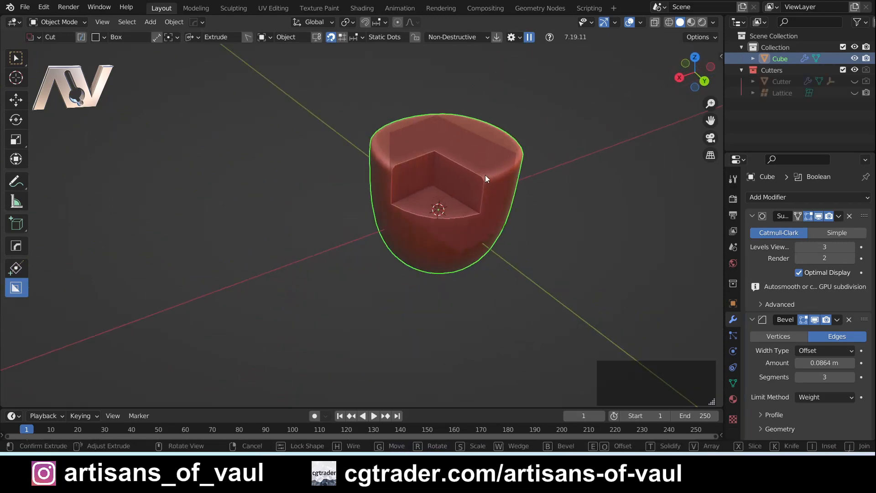
{"action": "left_click", "coordinate": [487, 174]}
Cut a second box-shaped notch into another upper corner and collapse the Subdivision and Bevel modifier settings
{"action": "mouse_move", "coordinate": [487, 174]}
{"action": "middle_mouse_down"}
{"action": "mouse_move", "coordinate": [298, 165]}
{"action": "mouse_move", "coordinate": [385, 281]}
{"action": "mouse_move", "coordinate": [310, 262]}
{"action": "mouse_move", "coordinate": [336, 272]}
{"action": "middle_mouse_up"}
{"action": "mouse_move", "coordinate": [342, 273]}
{"action": "left_mouse_down"}
{"action": "mouse_move", "coordinate": [294, 188]}
{"action": "mouse_move", "coordinate": [268, 196]}
{"action": "left_mouse_up"}
{"action": "left_click", "coordinate": [268, 191]}
{"action": "middle_click_drag", "start_coordinate": [267, 191], "coordinate": [525, 238]}
{"action": "left_click", "coordinate": [752, 216]}
{"action": "left_click", "coordinate": [752, 231]}
Cut a third, smaller box-shaped notch into the uncut upper side of the body beside the existing notches
{"action": "middle_click_drag", "start_coordinate": [379, 242], "coordinate": [385, 272]}
{"action": "left_click_drag", "start_coordinate": [392, 287], "coordinate": [335, 213]}
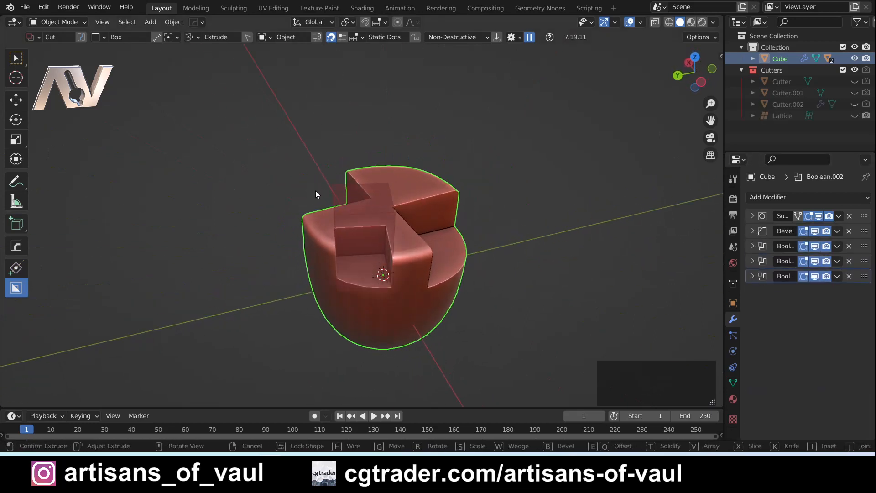
{"action": "left_click", "coordinate": [319, 183]}
{"action": "middle_click_drag", "start_coordinate": [320, 181], "coordinate": [354, 247]}
{"action": "middle_click_drag", "start_coordinate": [310, 223], "coordinate": [635, 214]}
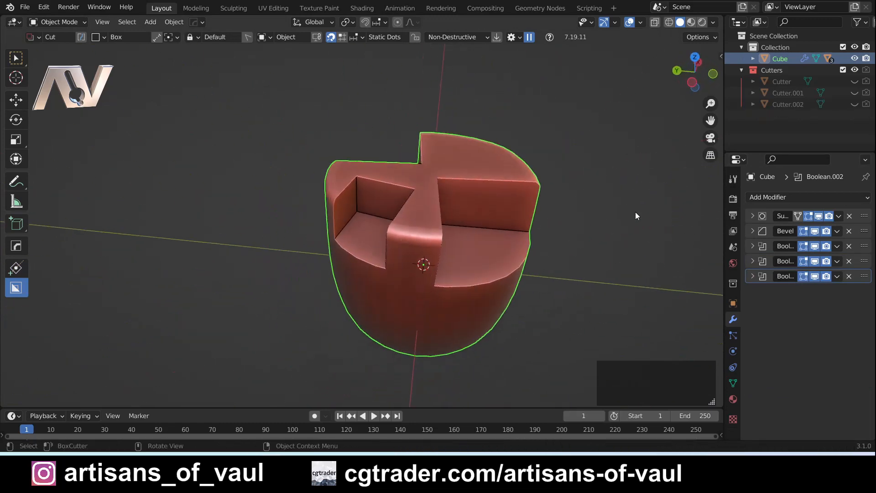
Apply the Subdivision, Bevel and three Boolean modifiers one by one, from the top of the stack down
{"action": "left_click", "coordinate": [839, 216]}
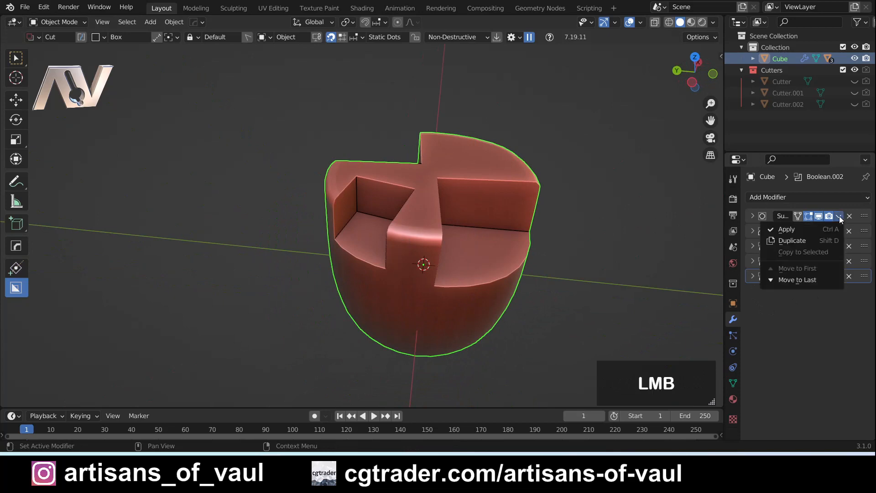
{"action": "left_click", "coordinate": [804, 228]}
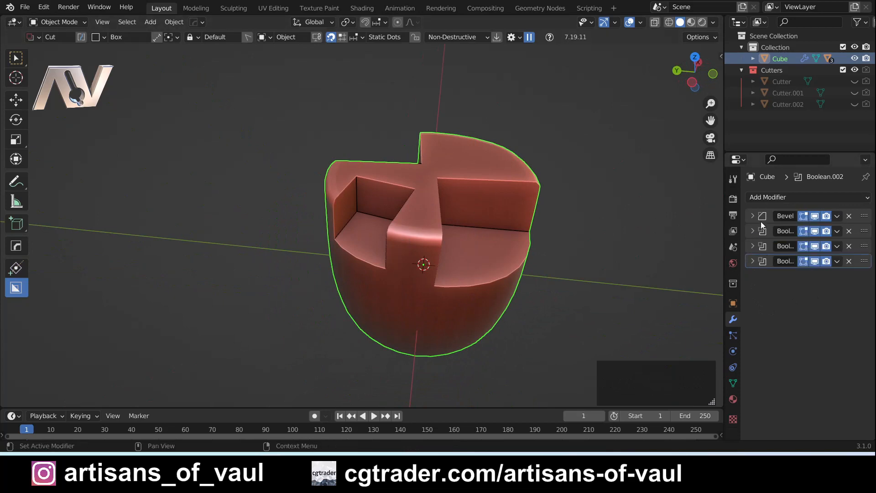
{"action": "key", "text": "ctrl"}
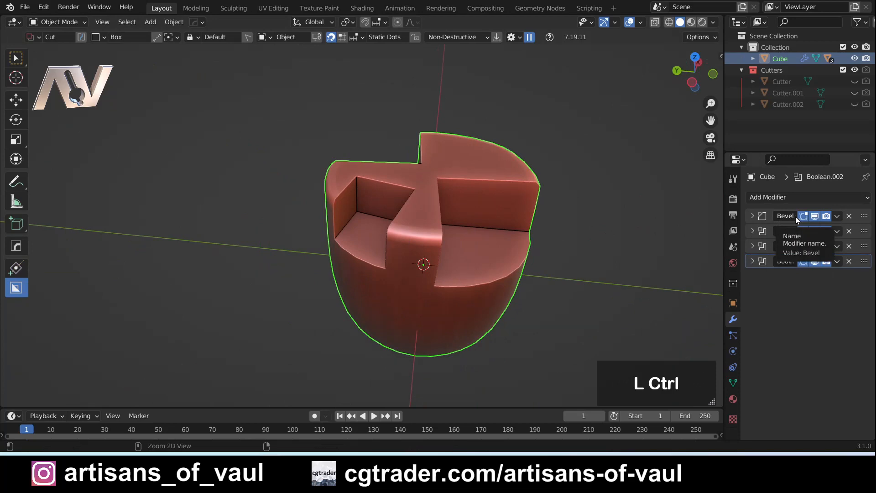
{"action": "key", "text": "ctrl+a"}
{"action": "key", "text": "ctrl+a"}
{"action": "key", "text": "ctrl+a"}
{"action": "key", "text": "ctrl+a"}
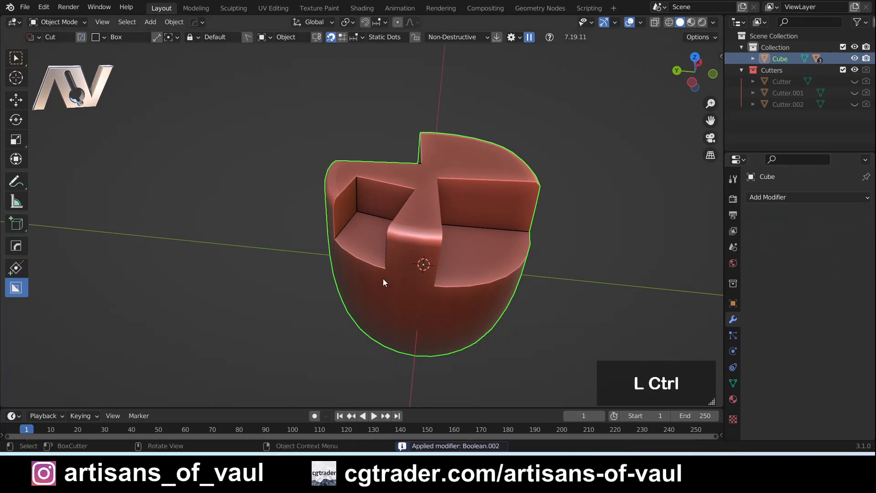
Undo the individual application of all five modifiers
{"action": "key", "text": "ctrl+z"}
{"action": "key", "text": "ctrl+z"}
{"action": "key", "text": "ctrl+z"}
{"action": "key", "text": "ctrl+z"}
{"action": "key", "text": "ctrl+z"}
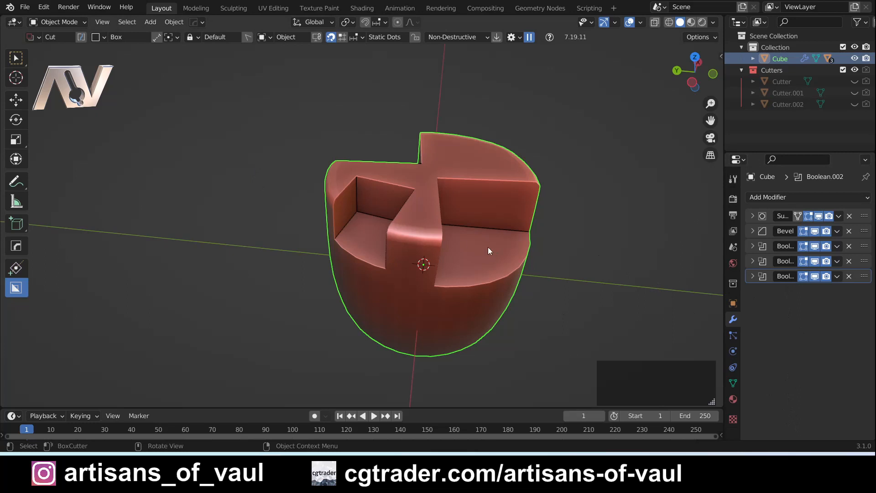
Apply the object's whole modifier stack at once with Visual Geometry to Mesh
{"action": "middle_click_drag", "start_coordinate": [355, 220], "coordinate": [418, 178]}
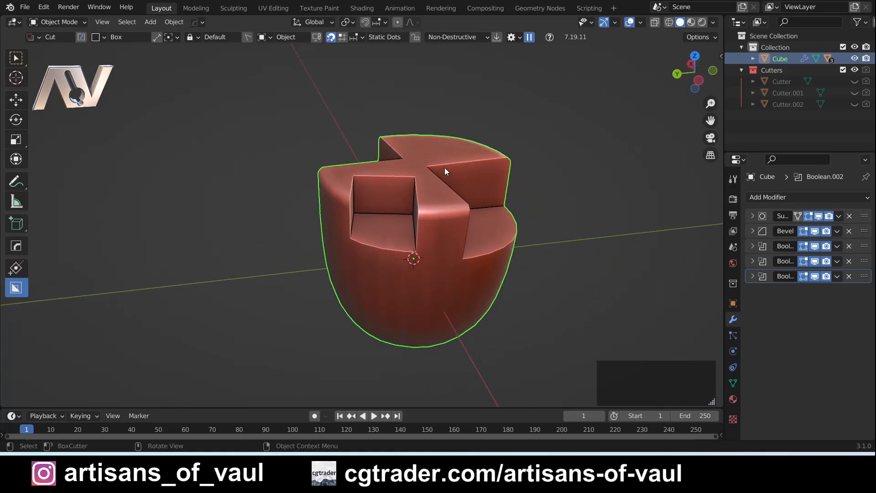
{"action": "middle_click_drag", "start_coordinate": [443, 163], "coordinate": [390, 191]}
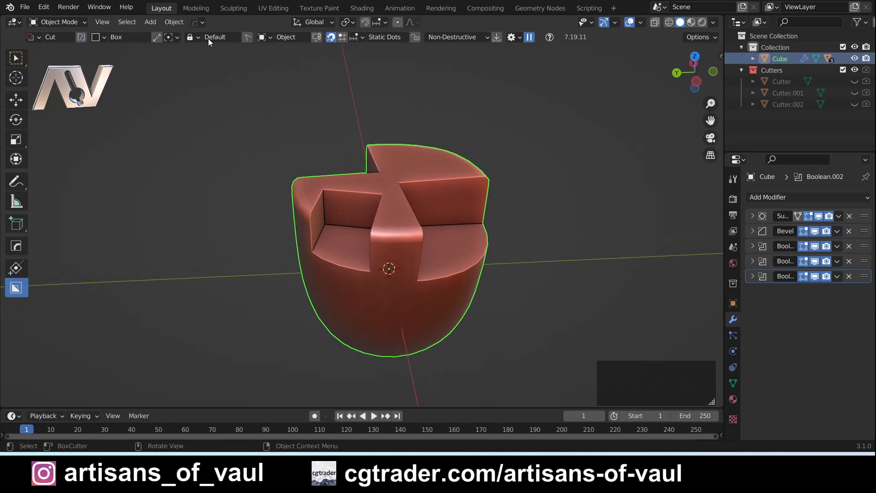
{"action": "left_click", "coordinate": [174, 22]}
{"action": "mouse_move", "coordinate": [188, 83]}
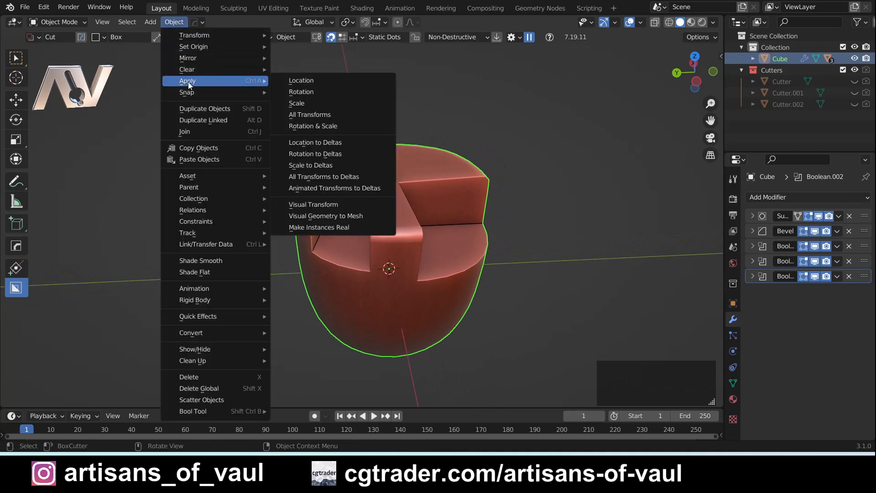
{"action": "left_click", "coordinate": [332, 217]}
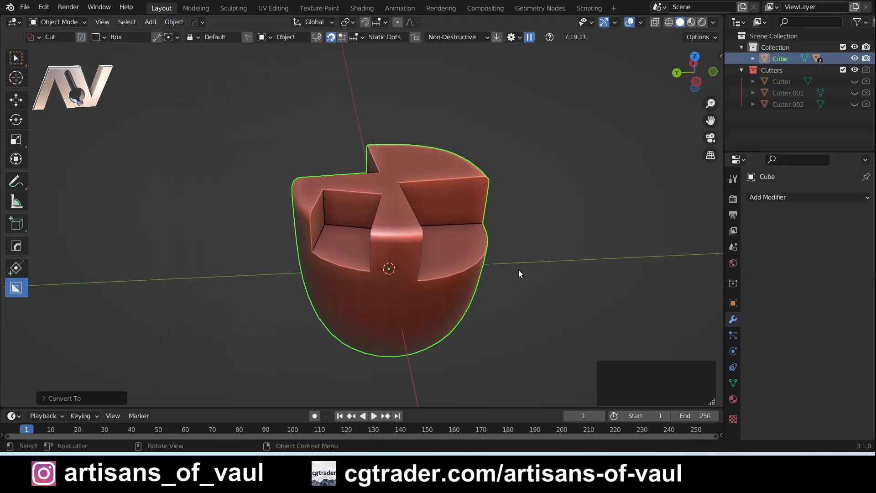
Examine the applied mesh's vertices and edges around the notches in Edit Mode and return to Object Mode
{"action": "key", "text": "Tab"}
{"action": "left_click", "coordinate": [333, 247]}
{"action": "middle_click_drag", "start_coordinate": [333, 248], "coordinate": [358, 211]}
{"action": "key", "text": "Tab"}
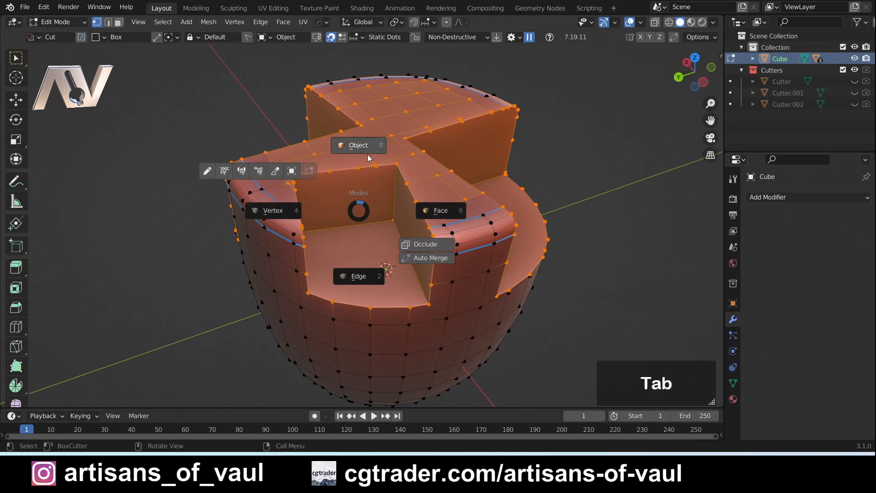
{"action": "left_click", "coordinate": [367, 155]}
{"action": "scroll", "coordinate": [395, 188], "scroll_direction": "down", "scroll_amount": 5}
{"action": "key", "text": "Tab"}
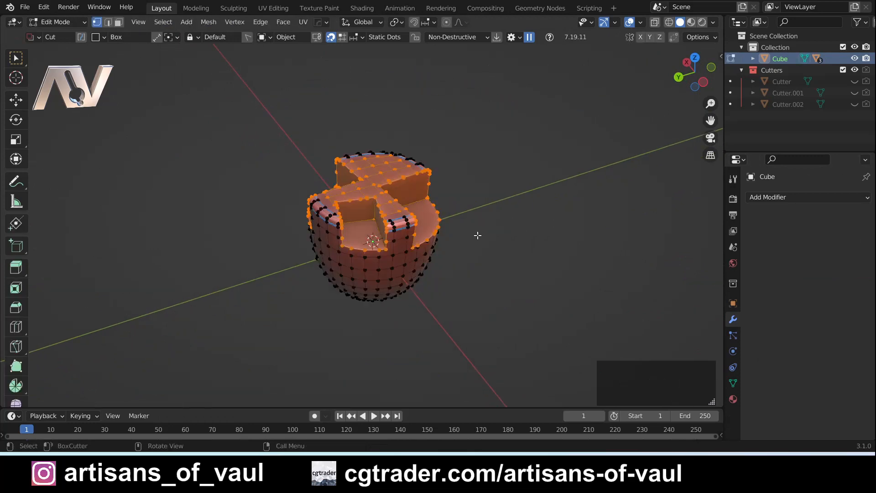
{"action": "key", "text": "Tab"}
{"action": "left_click", "coordinate": [479, 160]}
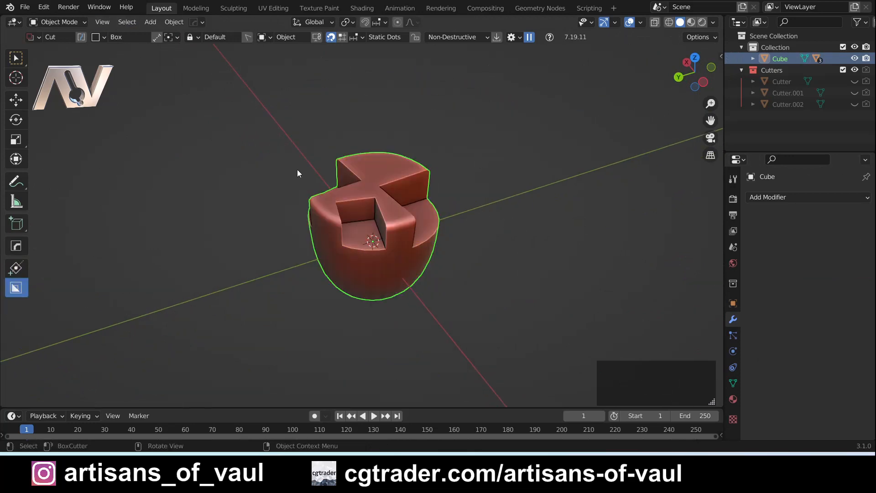
Search the add-on preferences for "modi", enable the Interface: Modifier Tools add-on and close the preferences
{"action": "left_click", "coordinate": [45, 8]}
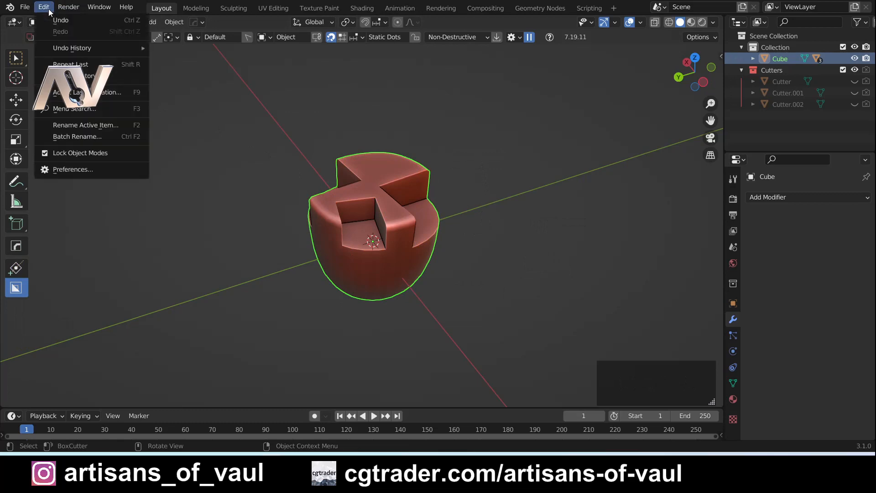
{"action": "left_click", "coordinate": [84, 170]}
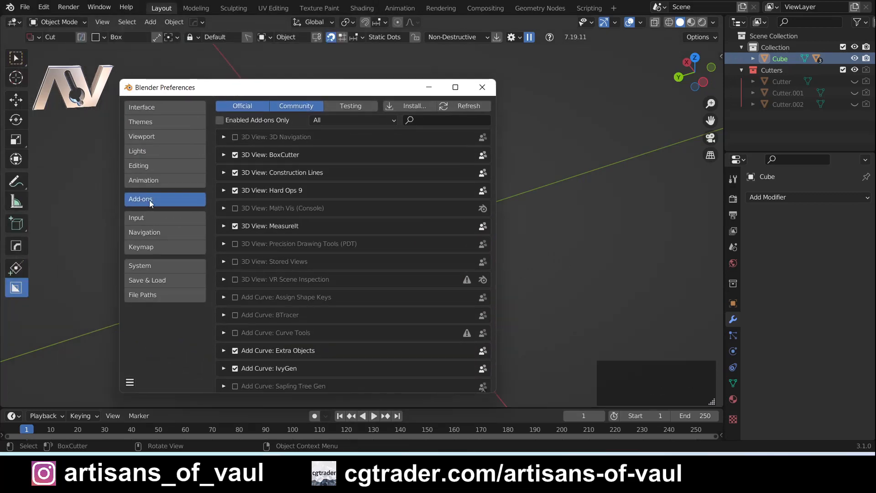
{"action": "type", "text": "modi"}
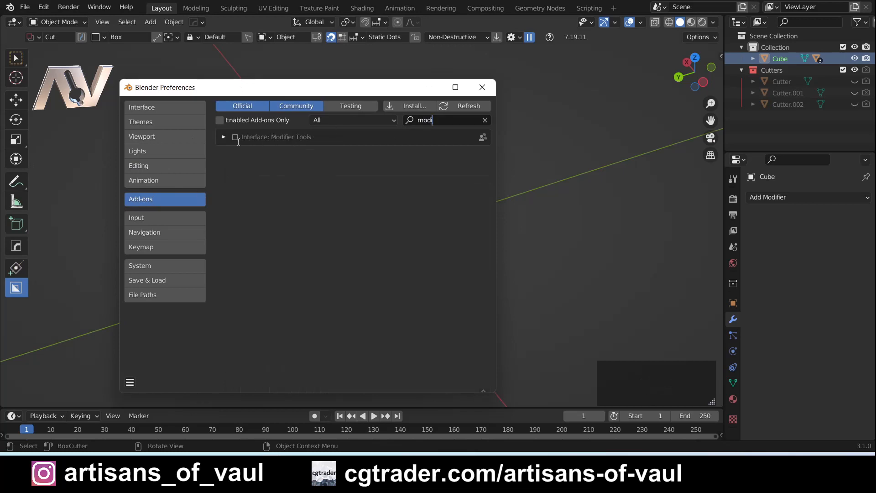
{"action": "left_click", "coordinate": [234, 136]}
{"action": "left_click", "coordinate": [482, 87]}
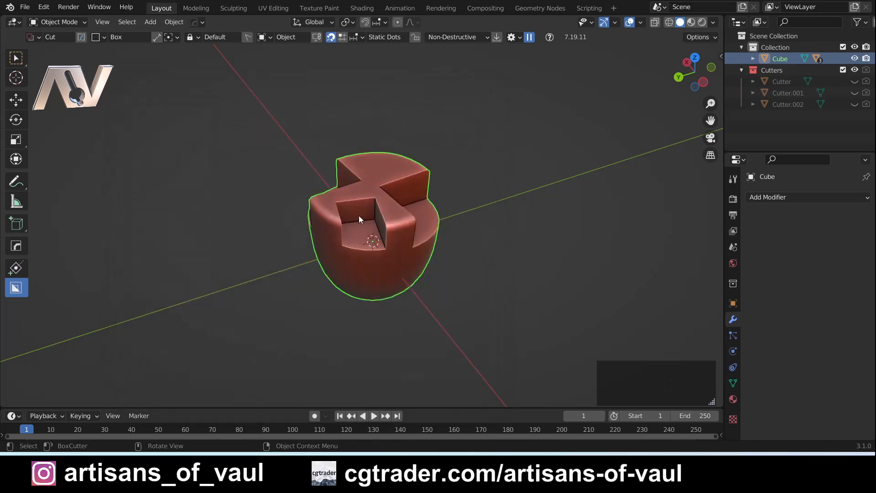
Undo the Visual Geometry to Mesh conversion to restore the modifier stack
{"action": "key", "text": "ctrl"}
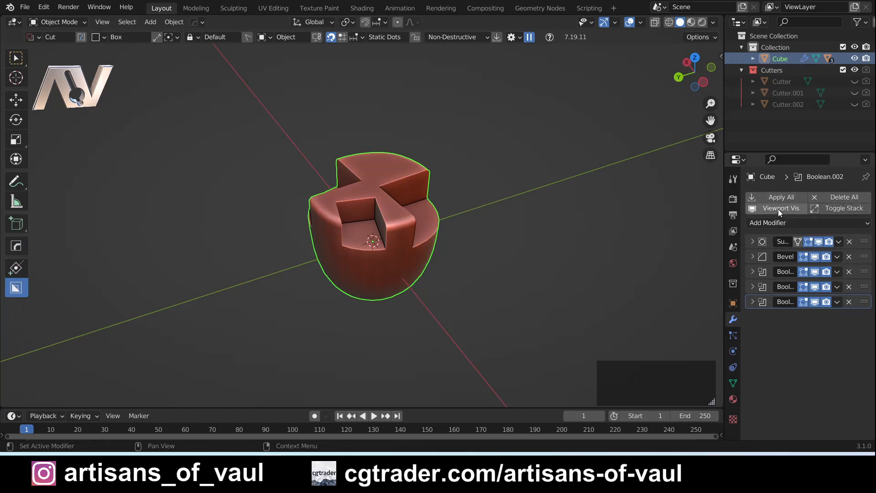
Toggle the Subdivision modifier's viewport display off and on, and turn off viewport display of the second Boolean modifier
{"action": "left_click", "coordinate": [819, 241]}
{"action": "left_click", "coordinate": [819, 241]}
{"action": "left_click", "coordinate": [819, 241]}
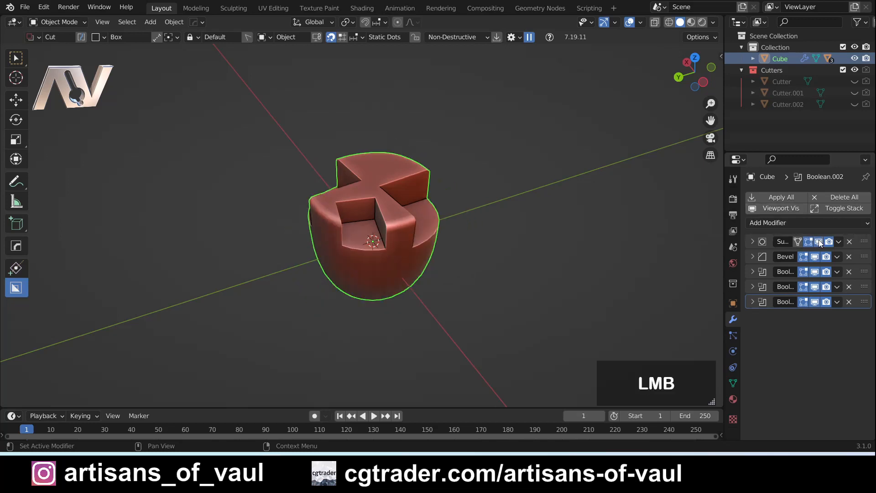
{"action": "left_click", "coordinate": [819, 242]}
{"action": "left_click", "coordinate": [818, 286]}
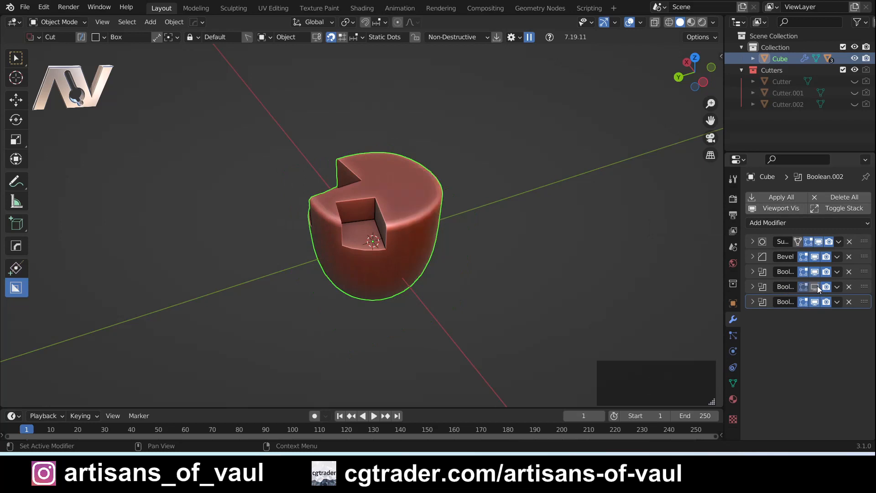
Restore the second Boolean modifier's viewport display and toggle the viewport visibility of the whole modifier stack off and on
{"action": "left_click", "coordinate": [818, 286]}
{"action": "left_click", "coordinate": [775, 209]}
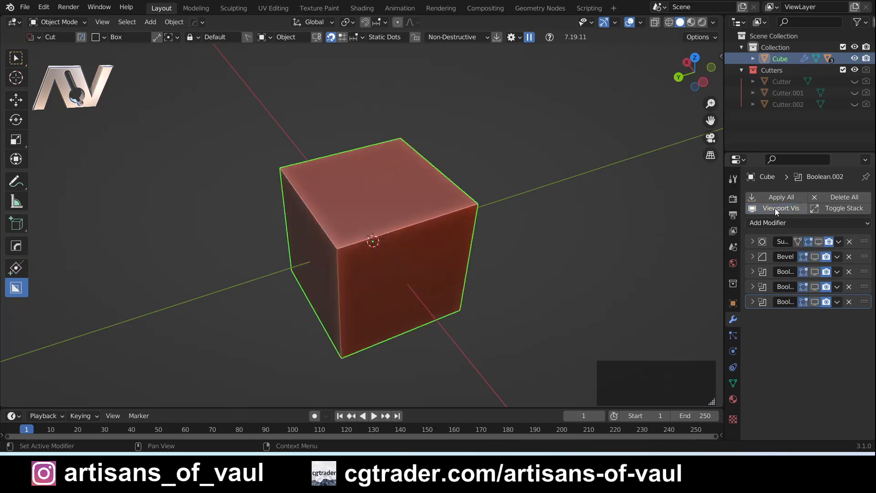
{"action": "left_click", "coordinate": [775, 208]}
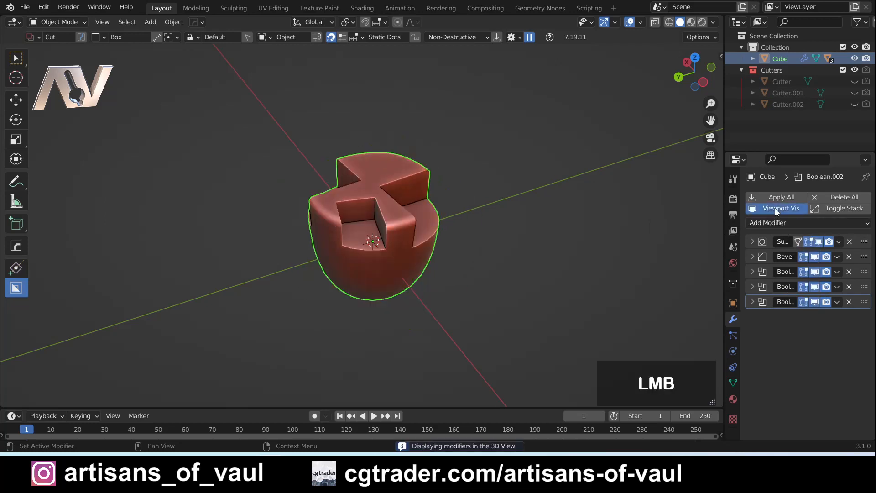
{"action": "left_click", "coordinate": [775, 208]}
{"action": "left_click", "coordinate": [775, 208]}
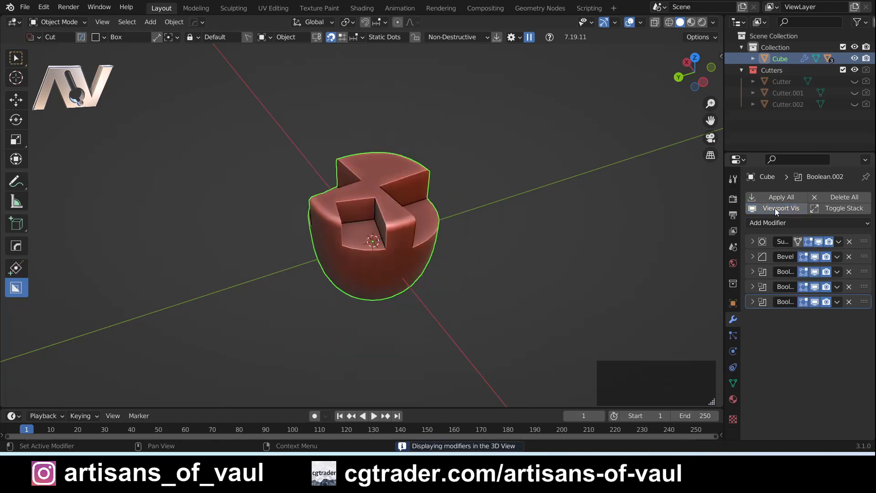
Expand every modifier in the stack at once, look through their settings and collapse them all again
{"action": "left_click", "coordinate": [815, 209]}
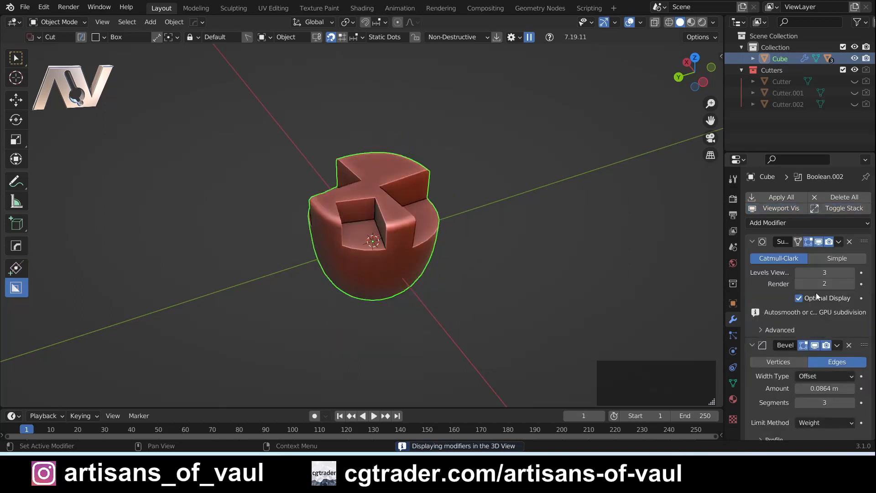
{"action": "scroll", "coordinate": [816, 296], "scroll_direction": "down", "scroll_amount": 3}
{"action": "scroll", "coordinate": [814, 296], "scroll_direction": "up", "scroll_amount": 3}
{"action": "left_click", "coordinate": [833, 209]}
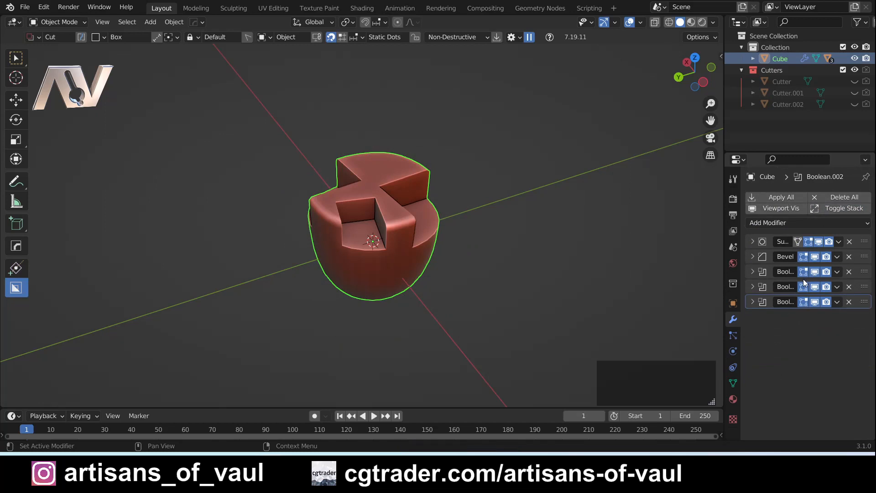
Apply all of the cube's modifiers at once with Modifier Tools, run Visual Geometry to Mesh and undo the last operation
{"action": "left_click", "coordinate": [775, 199]}
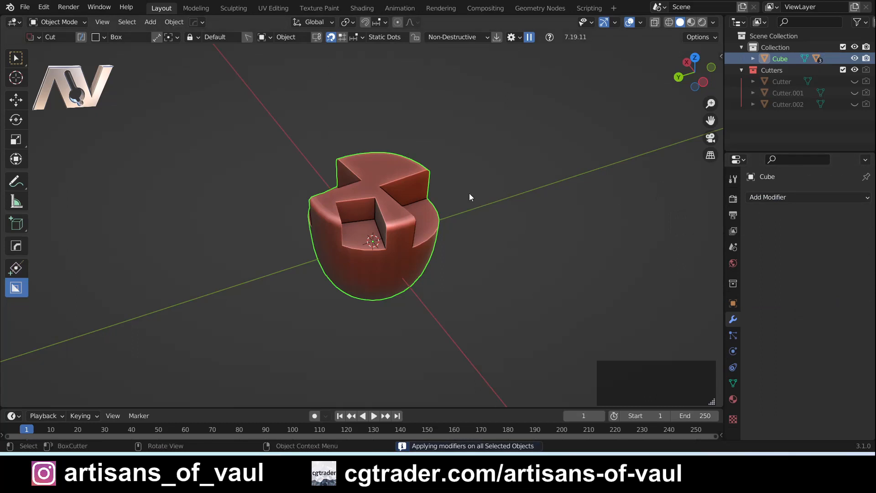
{"action": "key", "text": "ctrl+a"}
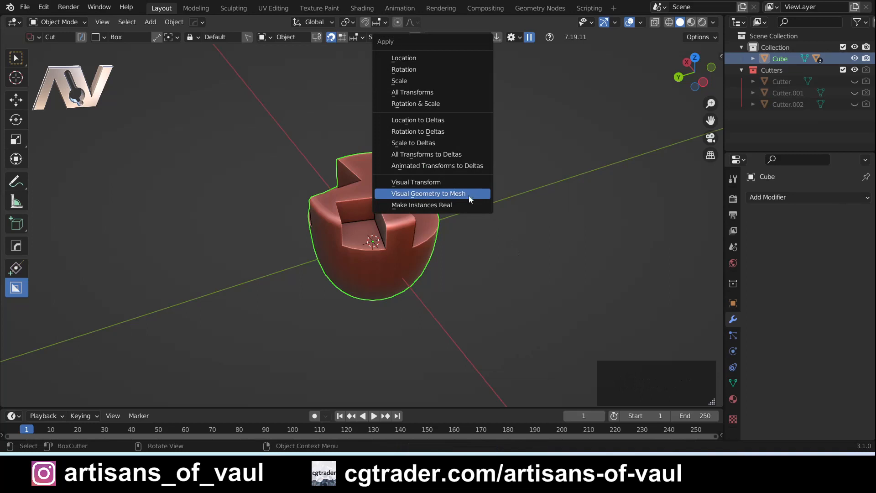
{"action": "left_click", "coordinate": [469, 195]}
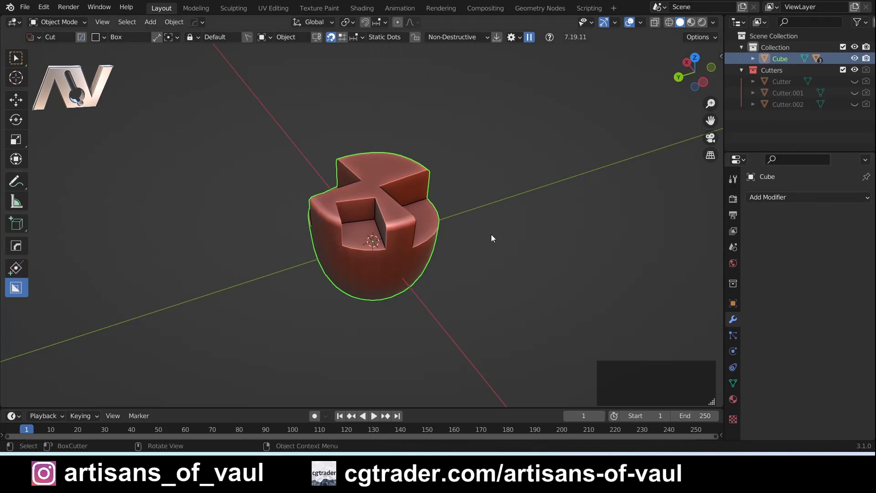
{"action": "key", "text": "ctrl+z"}
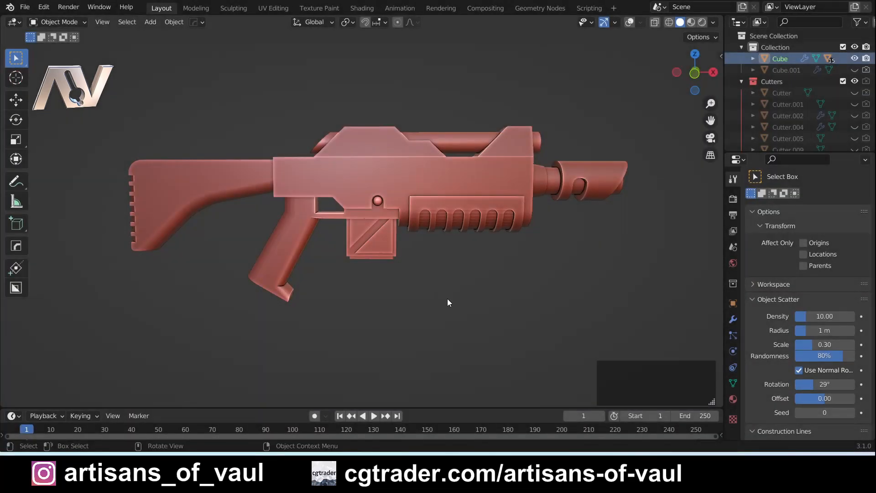
Show the viewport overlays and examine the rifle object's full modifier stack
{"action": "middle_click_drag", "start_coordinate": [448, 299], "coordinate": [606, 103]}
{"action": "left_click", "coordinate": [631, 23]}
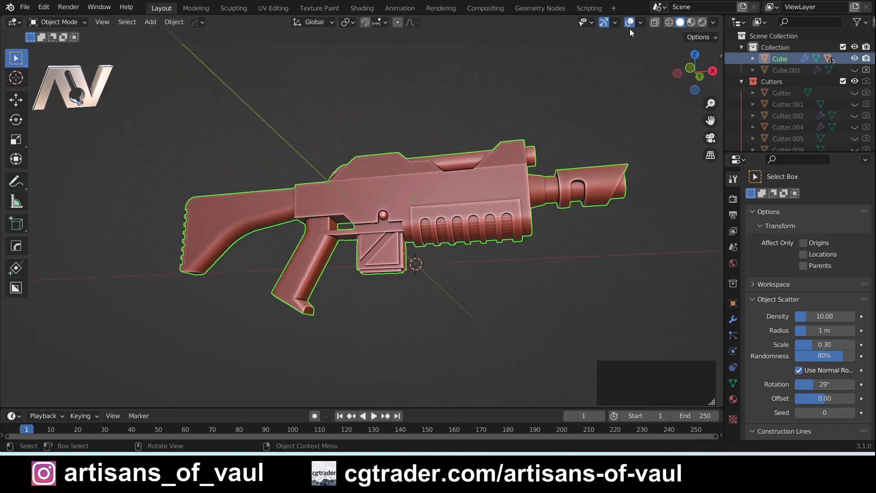
{"action": "left_click", "coordinate": [734, 319]}
{"action": "scroll", "coordinate": [779, 299], "scroll_direction": "down", "scroll_amount": 5}
{"action": "scroll", "coordinate": [779, 299], "scroll_direction": "down", "scroll_amount": 3}
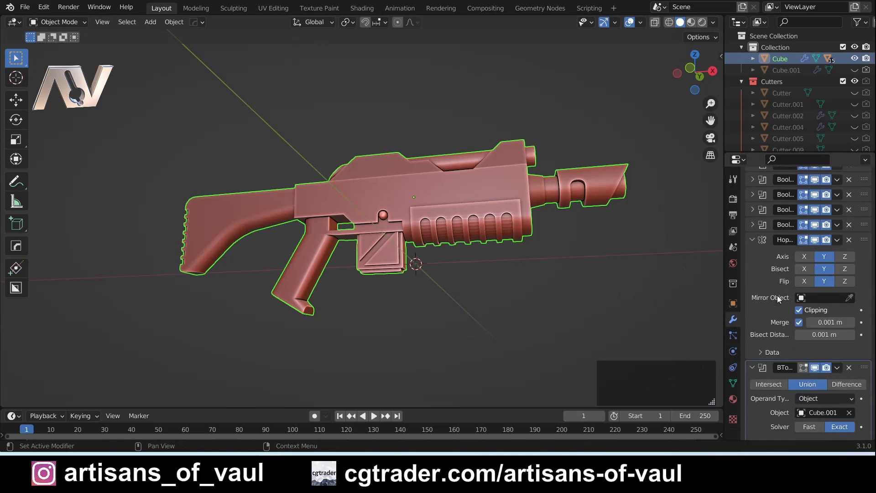
{"action": "scroll", "coordinate": [779, 299], "scroll_direction": "up", "scroll_amount": 10}
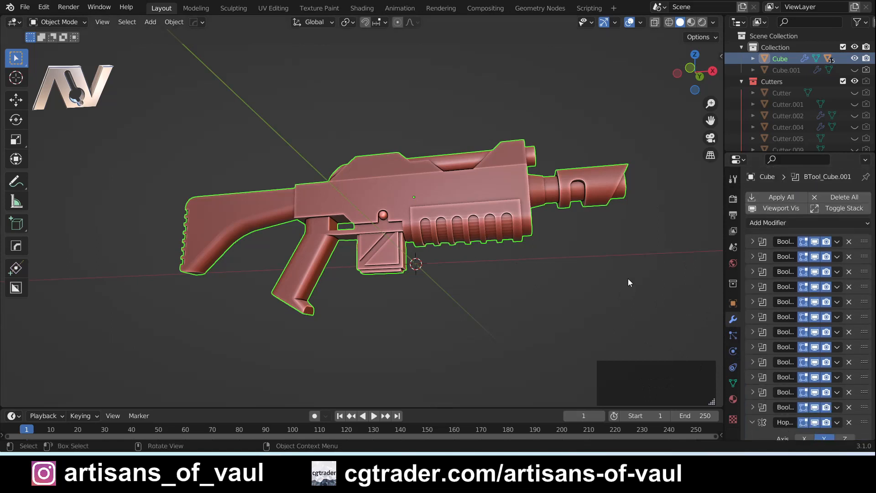
{"action": "middle_click_drag", "start_coordinate": [483, 272], "coordinate": [488, 300]}
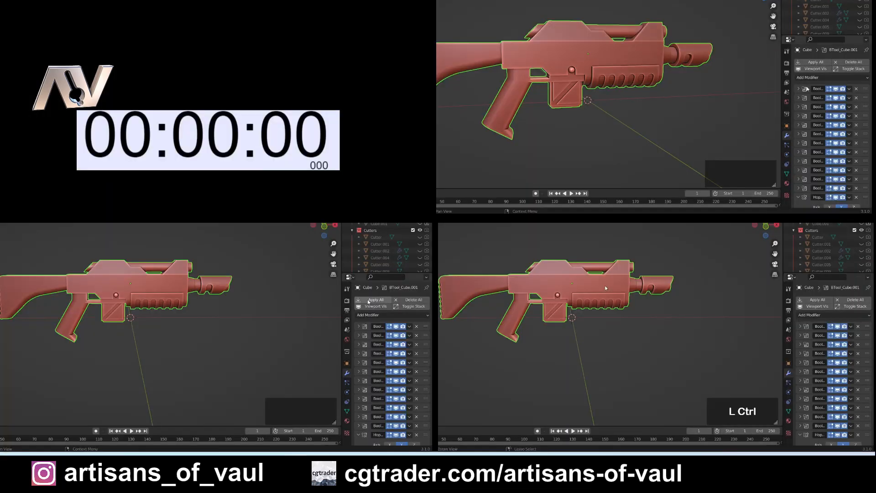
Apply the rifle's modifiers with Visual Geometry to Mesh in one comparison run and with Apply All in another
{"action": "key", "text": "ctrl+a"}
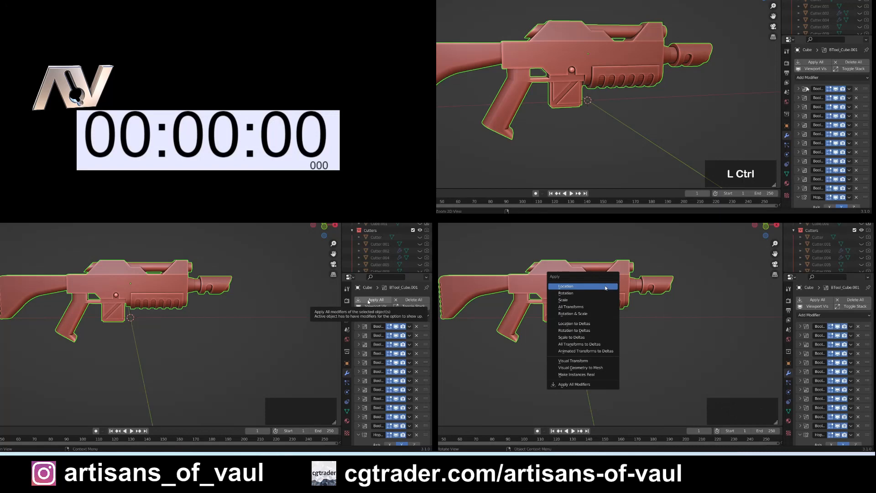
{"action": "left_click", "coordinate": [599, 371]}
{"action": "left_click", "coordinate": [368, 301]}
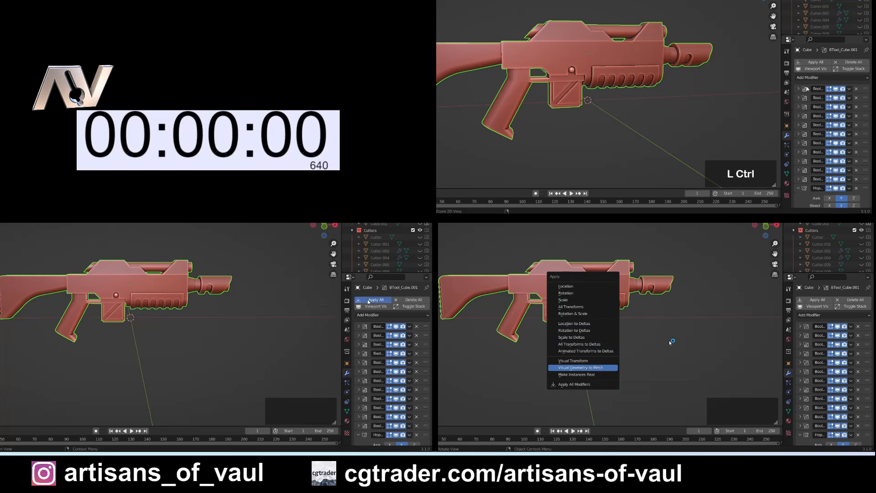
Apply the rifle's modifiers manually one by one in the remaining comparison run, working from the first Boolean to the final union
{"action": "key", "text": "ctrl+a"}
{"action": "key", "text": "ctrl+a"}
{"action": "key", "text": "ctrl+a"}
{"action": "key", "text": "ctrl+a"}
{"action": "key", "text": "ctrl+a"}
{"action": "key", "text": "ctrl+a"}
{"action": "key", "text": "ctrl+a"}
{"action": "key", "text": "ctrl+a"}
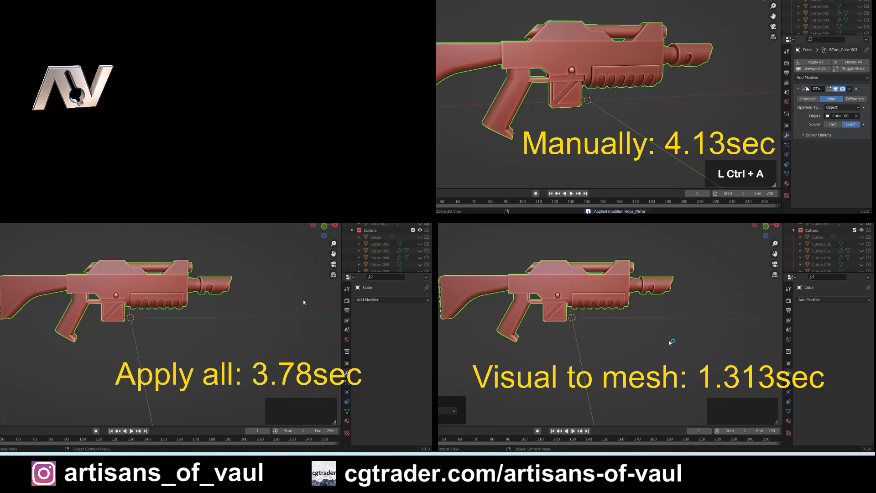
{"action": "key", "text": "ctrl+a"}
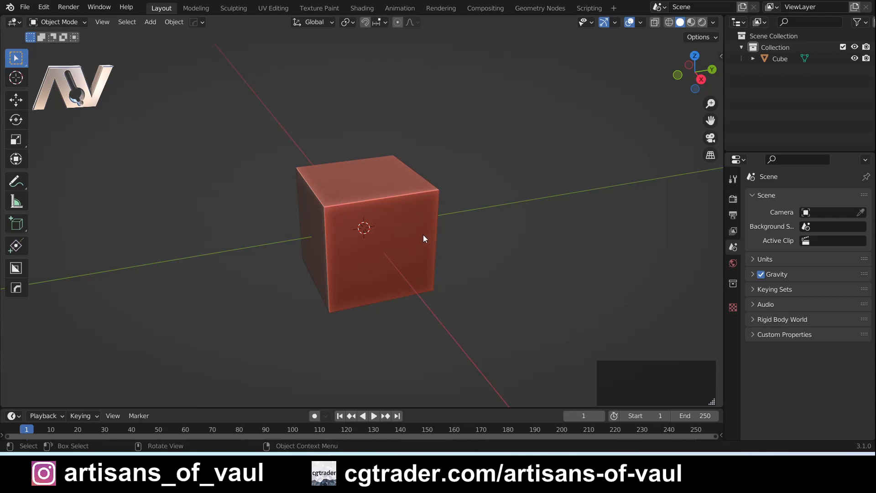
Select the cube and add a Bevel modifier with a 30° angle, adjusting its width to round the edges
{"action": "left_click", "coordinate": [398, 219]}
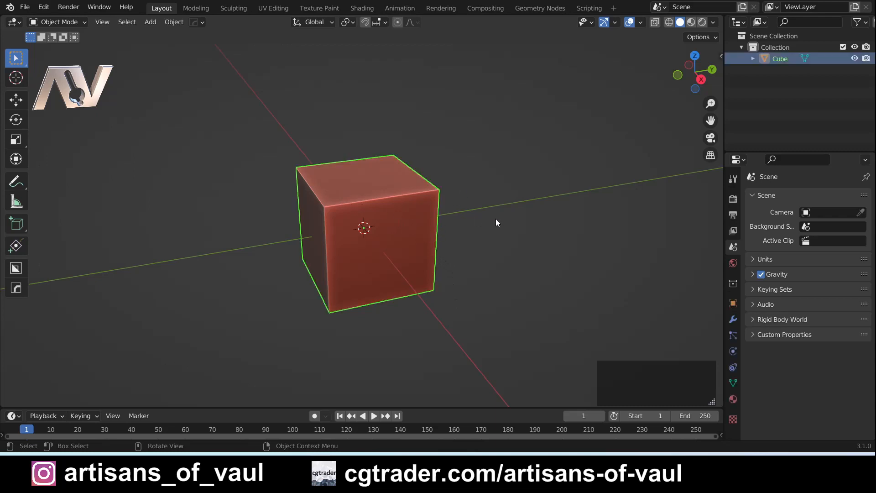
{"action": "key", "text": "q"}
{"action": "left_click", "coordinate": [490, 229]}
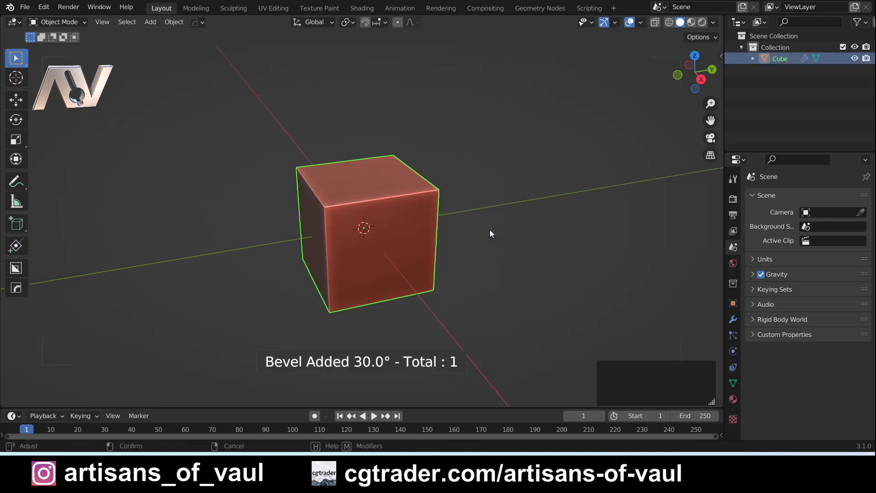
{"action": "left_click", "coordinate": [515, 227]}
Activate BoxCutter and cut non-destructive box notches into two upper corners of the cube
{"action": "key", "text": "alt+w"}
{"action": "middle_click_drag", "start_coordinate": [461, 228], "coordinate": [426, 234]}
{"action": "left_click_drag", "start_coordinate": [405, 234], "coordinate": [464, 191]}
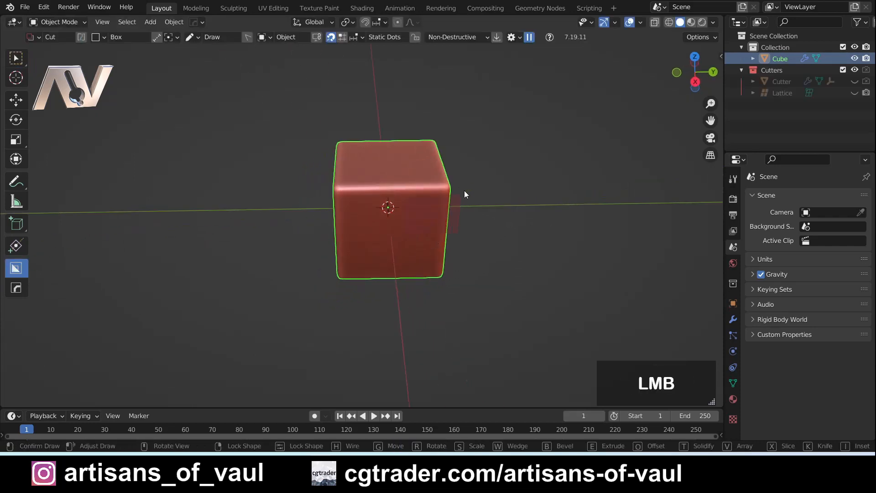
{"action": "left_click", "coordinate": [480, 143]}
{"action": "middle_click_drag", "start_coordinate": [285, 135], "coordinate": [444, 211]}
{"action": "mouse_move", "coordinate": [374, 259]}
{"action": "left_mouse_down"}
{"action": "mouse_move", "coordinate": [348, 220]}
{"action": "mouse_move", "coordinate": [313, 199]}
{"action": "left_mouse_up"}
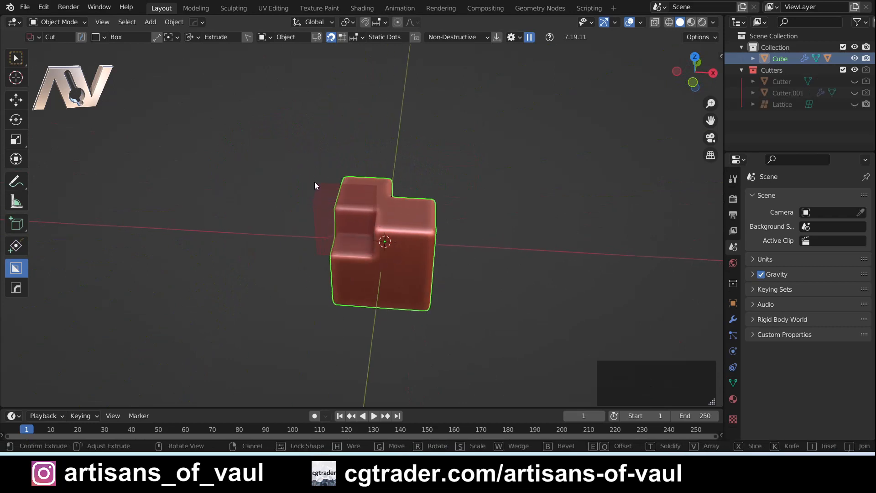
{"action": "left_click", "coordinate": [314, 182]}
Cut three more non-destructive box notches into the lower corners of the cube
{"action": "middle_click_drag", "start_coordinate": [412, 287], "coordinate": [399, 285]}
{"action": "mouse_move", "coordinate": [399, 285]}
{"action": "left_mouse_down"}
{"action": "mouse_move", "coordinate": [449, 330]}
{"action": "mouse_move", "coordinate": [459, 323]}
{"action": "left_mouse_up"}
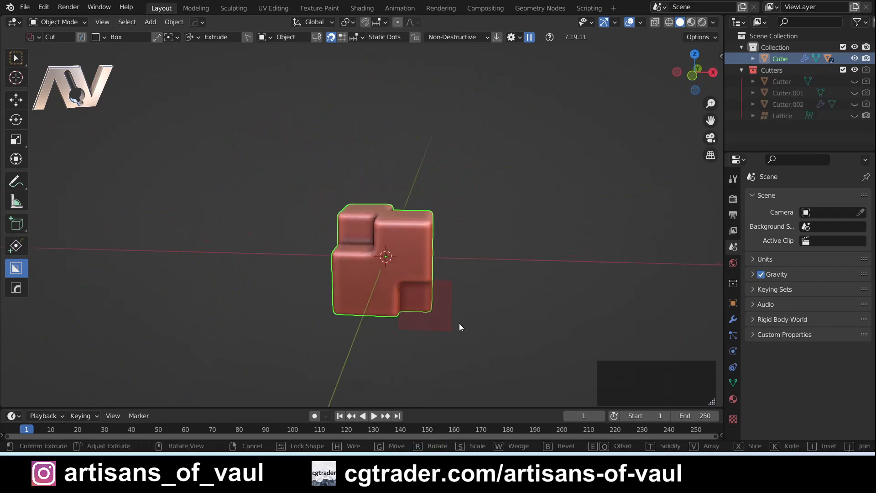
{"action": "left_click", "coordinate": [460, 323]}
{"action": "middle_click_drag", "start_coordinate": [480, 308], "coordinate": [371, 300]}
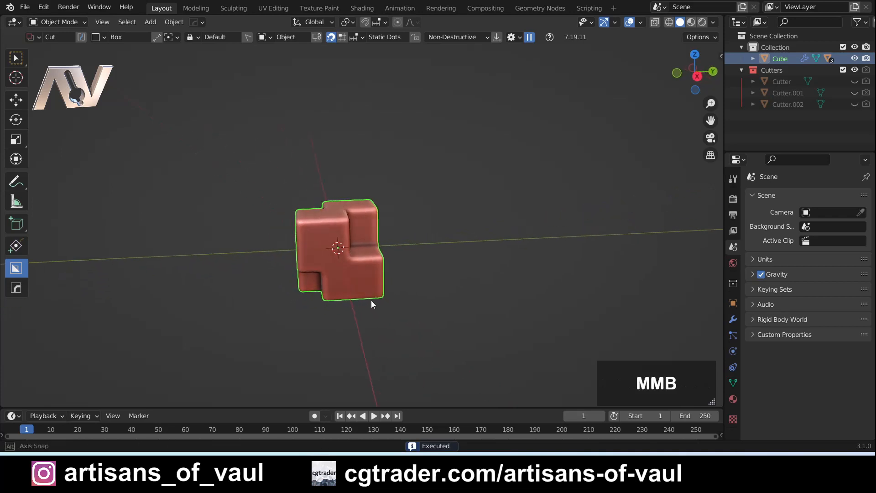
{"action": "mouse_move", "coordinate": [372, 300]}
{"action": "left_mouse_down"}
{"action": "mouse_move", "coordinate": [385, 293]}
{"action": "mouse_move", "coordinate": [407, 308]}
{"action": "left_mouse_up"}
{"action": "left_click", "coordinate": [404, 301]}
{"action": "mouse_move", "coordinate": [404, 300]}
{"action": "middle_mouse_down"}
{"action": "mouse_move", "coordinate": [423, 254]}
{"action": "mouse_move", "coordinate": [471, 254]}
{"action": "mouse_move", "coordinate": [322, 316]}
{"action": "middle_mouse_up"}
{"action": "left_click_drag", "start_coordinate": [296, 302], "coordinate": [369, 350]}
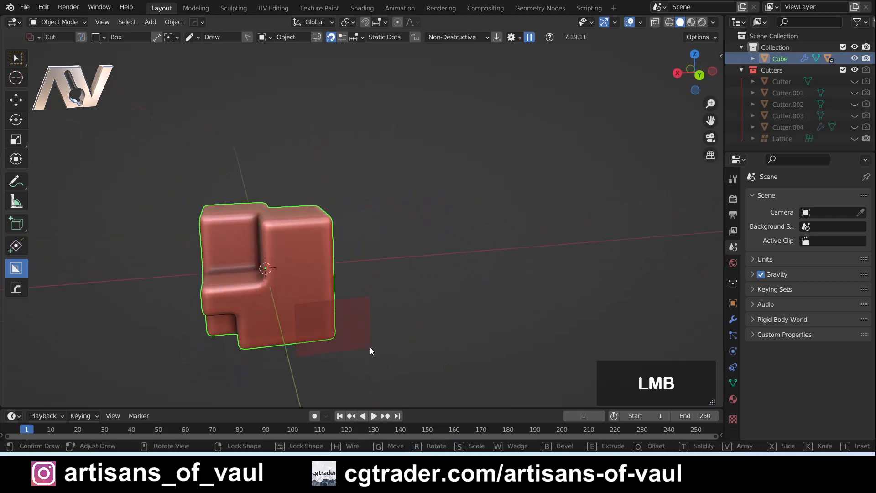
{"action": "left_click", "coordinate": [369, 351]}
{"action": "middle_click_drag", "start_coordinate": [368, 346], "coordinate": [390, 283], "text": "shift"}
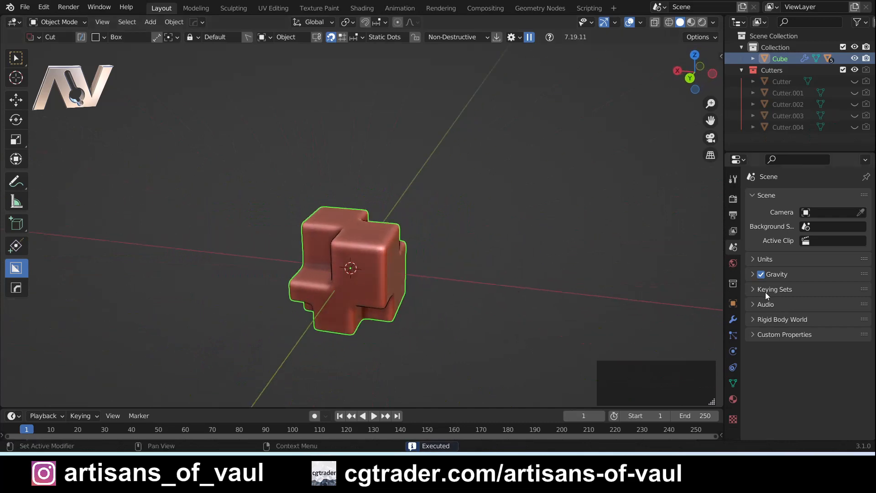
Show the notched cube's Boolean and Bevel modifiers and apply them all at once with Modifier Tools
{"action": "left_click", "coordinate": [733, 319]}
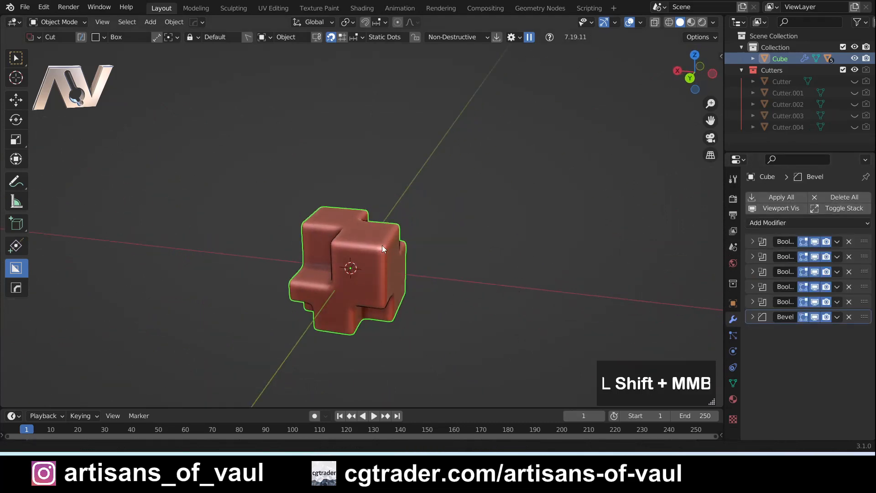
{"action": "middle_click_drag", "start_coordinate": [382, 247], "coordinate": [393, 220], "text": "shift"}
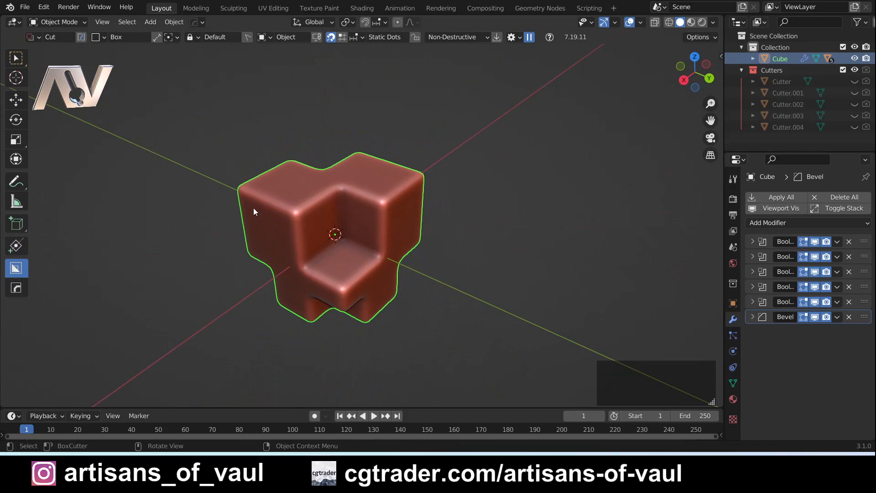
{"action": "left_click", "coordinate": [774, 198]}
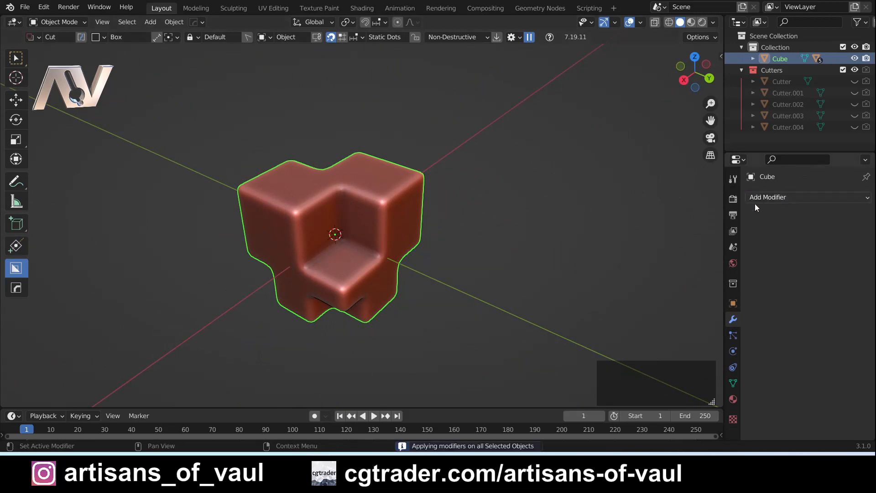
Examine the applied bevel's vertices around the corners in Edit Mode and return to Object Mode
{"action": "key", "text": "Tab"}
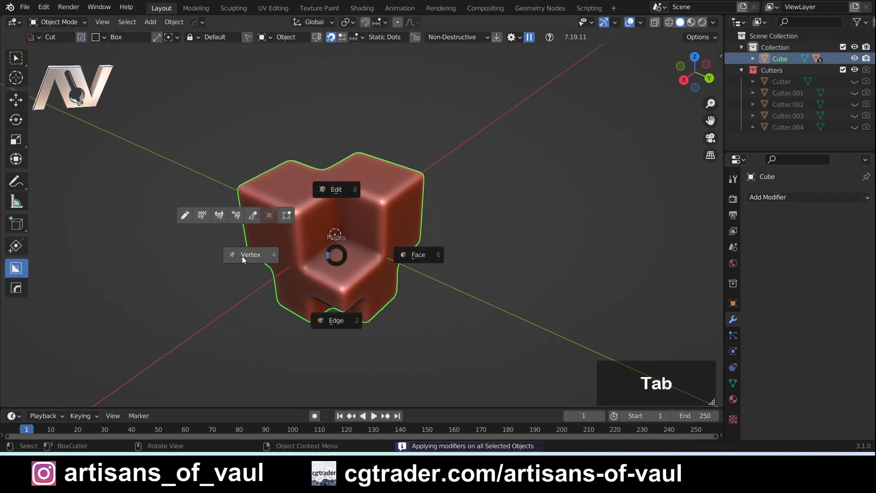
{"action": "left_click", "coordinate": [243, 255]}
{"action": "scroll", "coordinate": [290, 191], "scroll_direction": "up", "scroll_amount": 5}
{"action": "scroll", "coordinate": [289, 199], "scroll_direction": "down", "scroll_amount": 6}
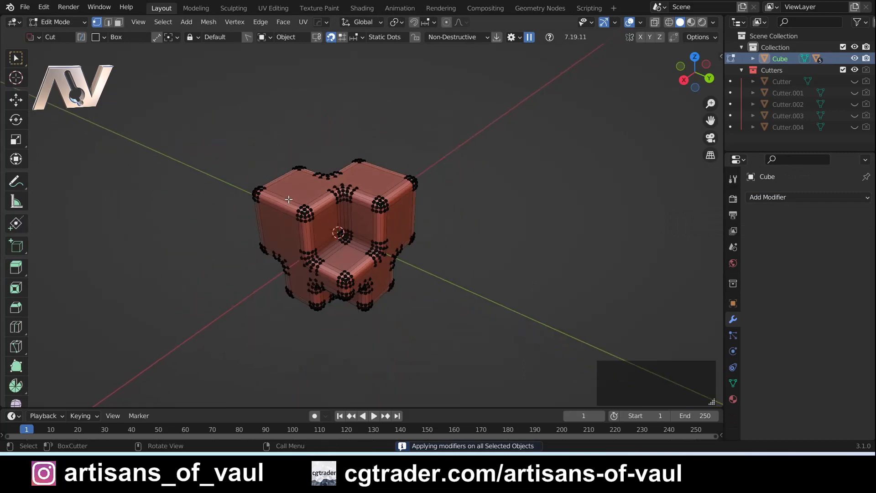
{"action": "key", "text": "Tab"}
{"action": "left_click", "coordinate": [301, 140]}
Cut another box notch into an uncut upper corner of the applied mesh and inspect the notch's edges
{"action": "middle_click_drag", "start_coordinate": [263, 218], "coordinate": [321, 247]}
{"action": "left_click_drag", "start_coordinate": [318, 261], "coordinate": [237, 190]}
{"action": "left_click", "coordinate": [235, 180]}
{"action": "middle_click_drag", "start_coordinate": [204, 197], "coordinate": [346, 242]}
{"action": "scroll", "coordinate": [347, 242], "scroll_direction": "up", "scroll_amount": 4}
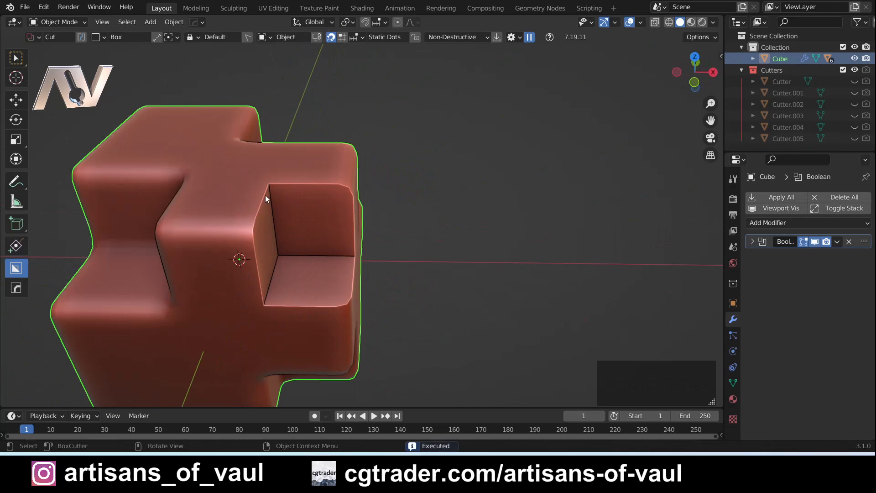
{"action": "scroll", "coordinate": [259, 267], "scroll_direction": "down", "scroll_amount": 3}
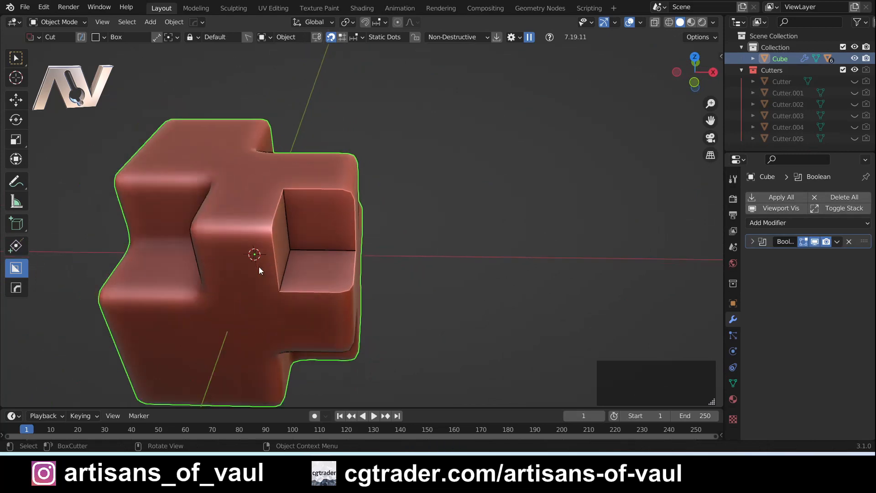
{"action": "middle_click_drag", "start_coordinate": [246, 258], "coordinate": [308, 261], "text": "shift"}
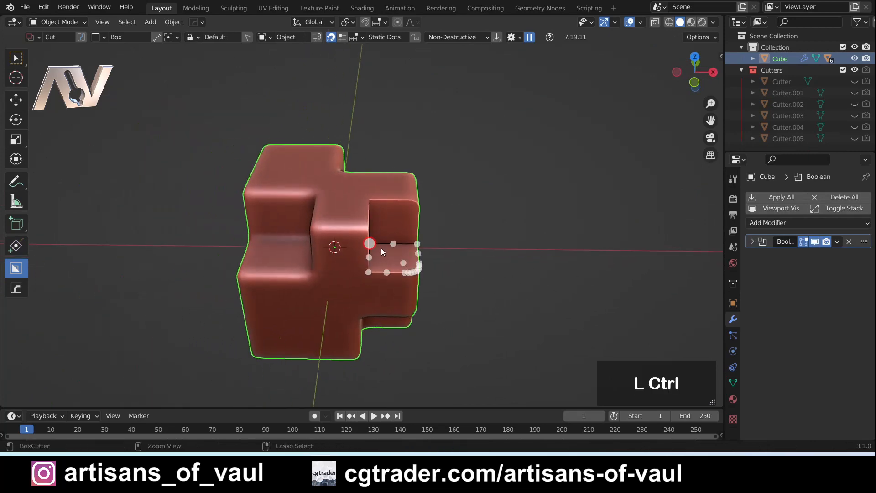
Undo the last notch and the modifier application, going back to the live Boolean and Bevel stack
{"action": "key", "text": "ctrl+z"}
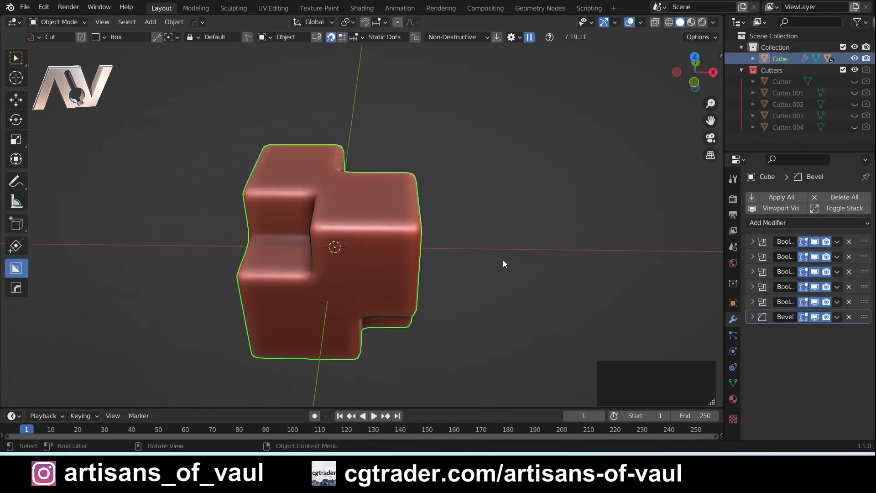
{"action": "middle_click_drag", "start_coordinate": [503, 259], "coordinate": [346, 181]}
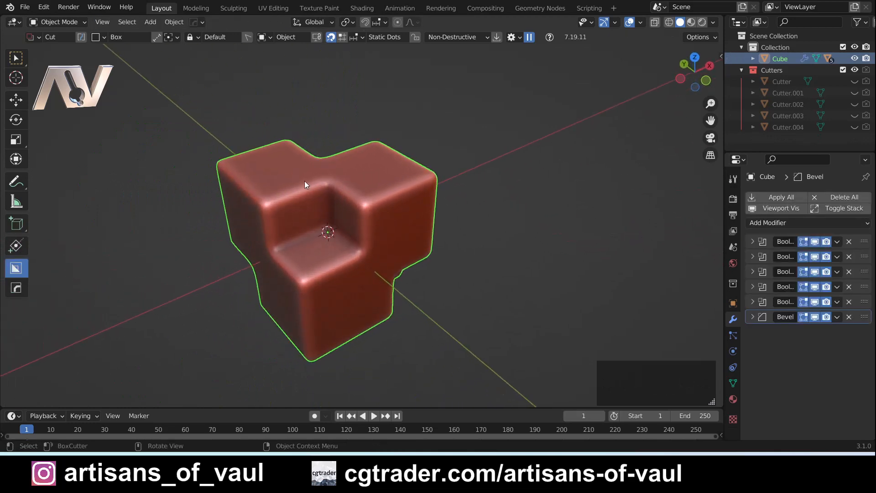
Apply the notched cube's Boolean modifiers with HOps Smart Apply, keeping the final Bevel live
{"action": "key", "text": "q"}
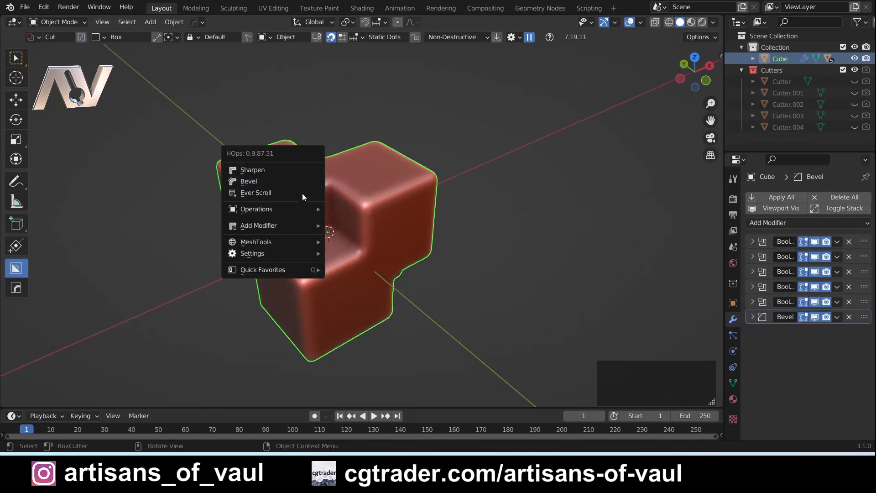
{"action": "mouse_move", "coordinate": [301, 243]}
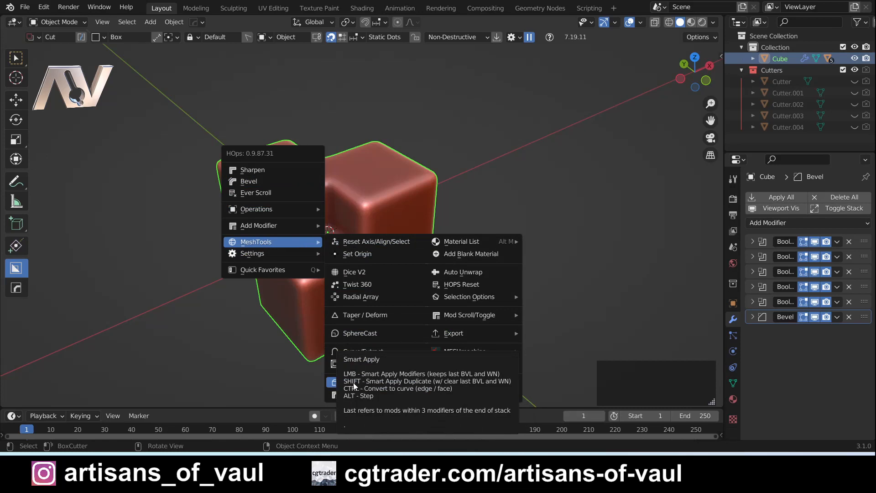
{"action": "key", "text": "q"}
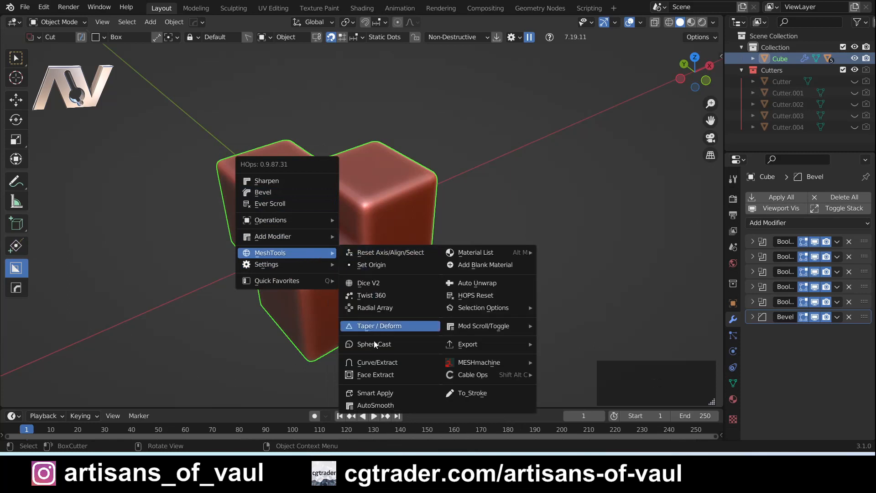
{"action": "left_click", "coordinate": [373, 392]}
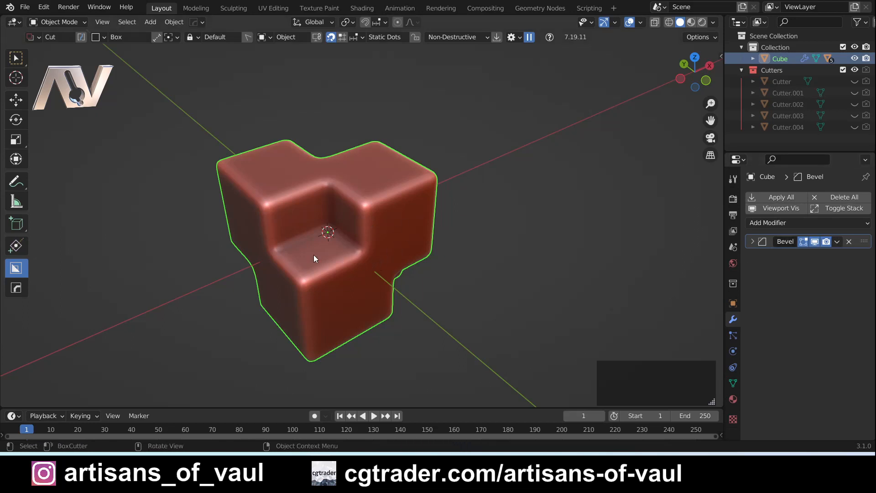
{"action": "middle_click_drag", "start_coordinate": [209, 218], "coordinate": [335, 249]}
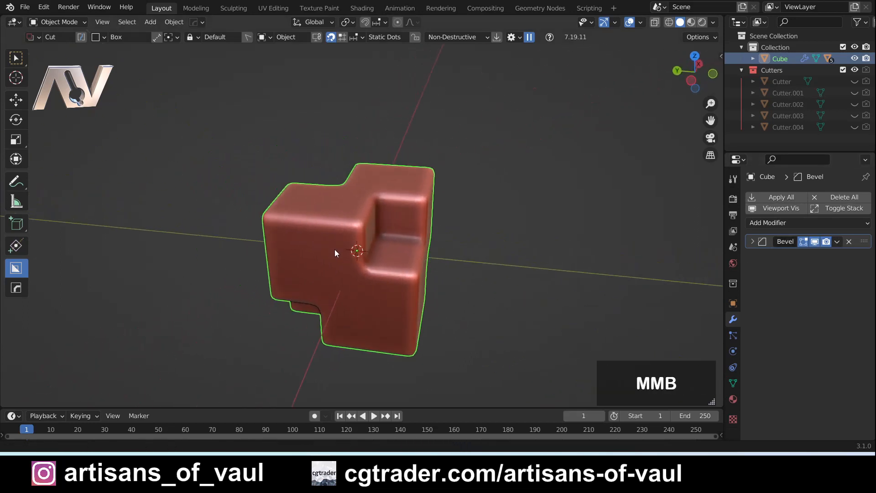
{"action": "scroll", "coordinate": [335, 249], "scroll_direction": "up", "scroll_amount": 2}
{"action": "middle_click_drag", "start_coordinate": [266, 238], "coordinate": [460, 250]}
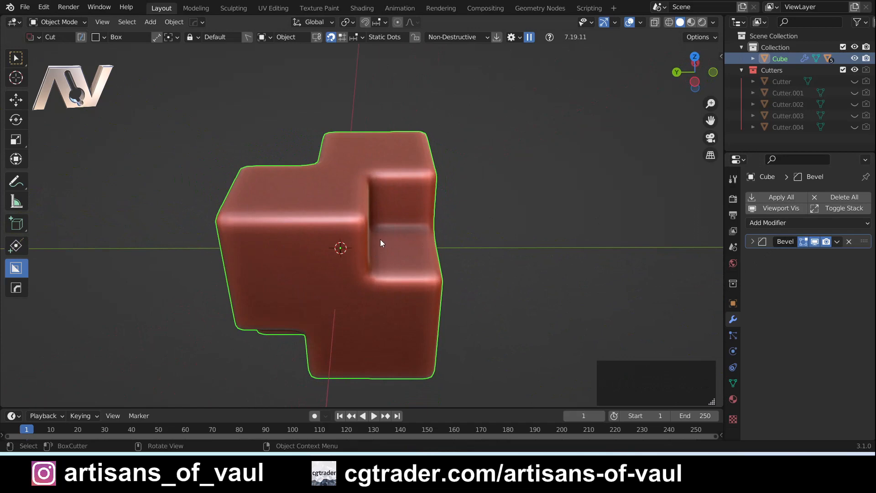
{"action": "middle_click_drag", "start_coordinate": [316, 201], "coordinate": [372, 222]}
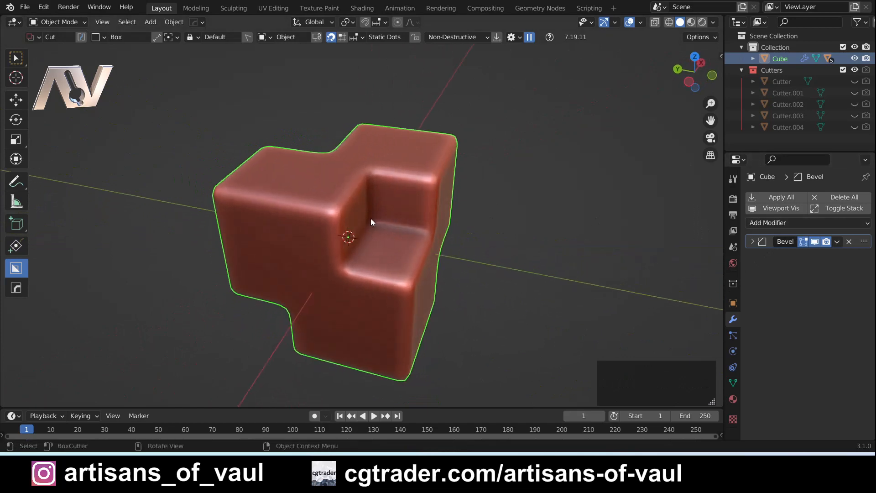
Examine the notched cube's base mesh under the live Bevel in Edit Mode and return to Object Mode
{"action": "key", "text": "Tab"}
{"action": "left_click", "coordinate": [364, 270]}
{"action": "middle_click_drag", "start_coordinate": [364, 270], "coordinate": [371, 173]}
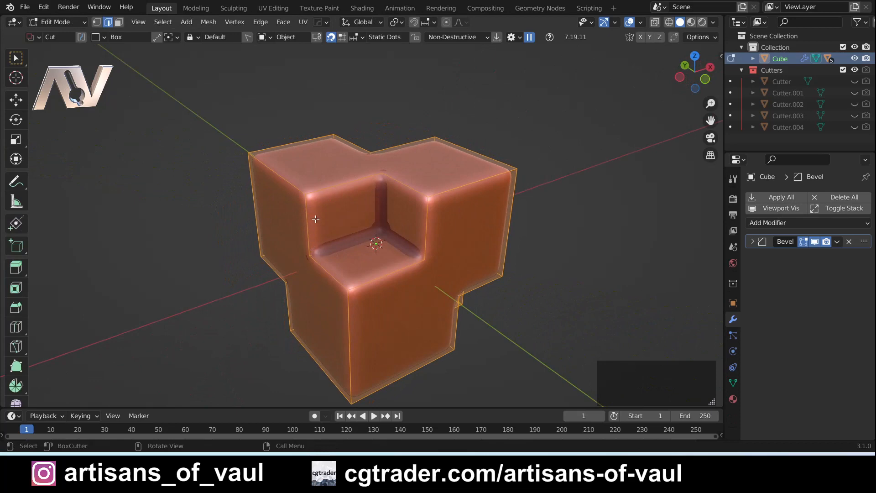
{"action": "middle_click_drag", "start_coordinate": [315, 219], "coordinate": [392, 218]}
{"action": "key", "text": "Tab"}
Cut a non-destructive box notch into an uncut upper corner of the cube and inspect its bevelled edges
{"action": "left_click", "coordinate": [390, 163]}
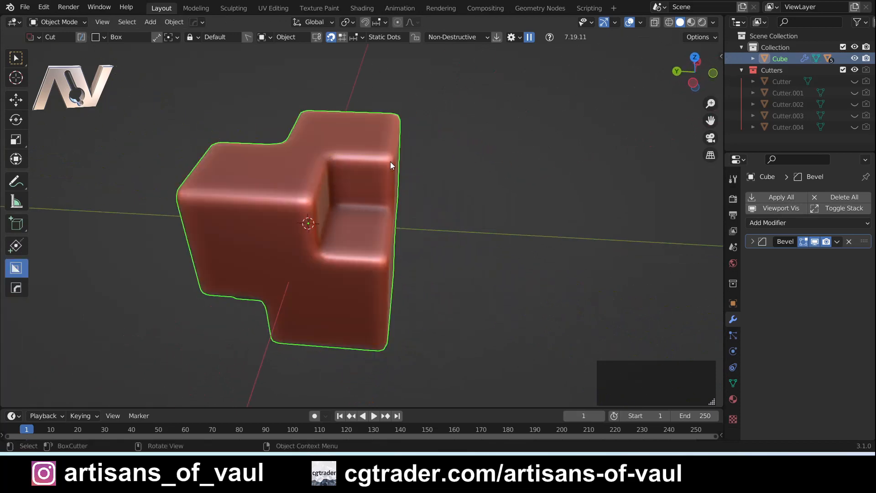
{"action": "mouse_move", "coordinate": [390, 166]}
{"action": "middle_mouse_down", "text": "shift"}
{"action": "mouse_move", "coordinate": [257, 212]}
{"action": "mouse_move", "coordinate": [343, 261]}
{"action": "middle_mouse_up", "text": "shift"}
{"action": "mouse_move", "coordinate": [344, 261]}
{"action": "left_mouse_down"}
{"action": "mouse_move", "coordinate": [287, 215]}
{"action": "mouse_move", "coordinate": [233, 197]}
{"action": "left_mouse_up"}
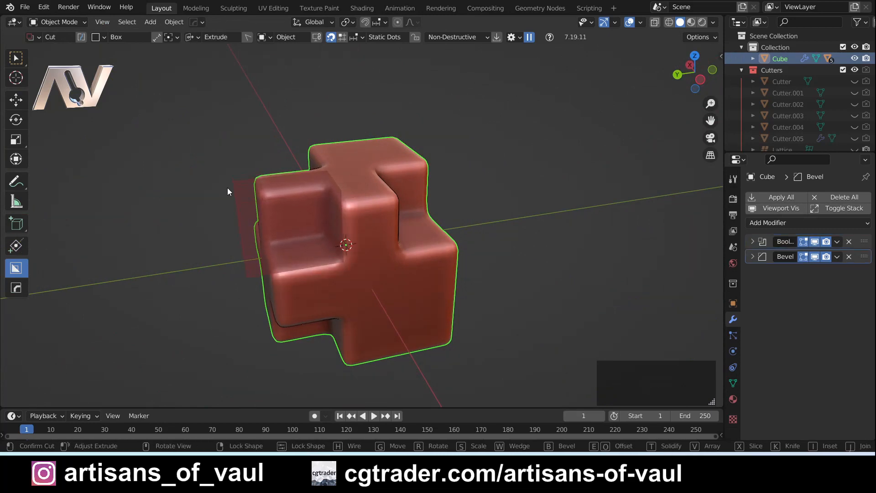
{"action": "left_click", "coordinate": [227, 191]}
{"action": "middle_click_drag", "start_coordinate": [227, 191], "coordinate": [343, 212]}
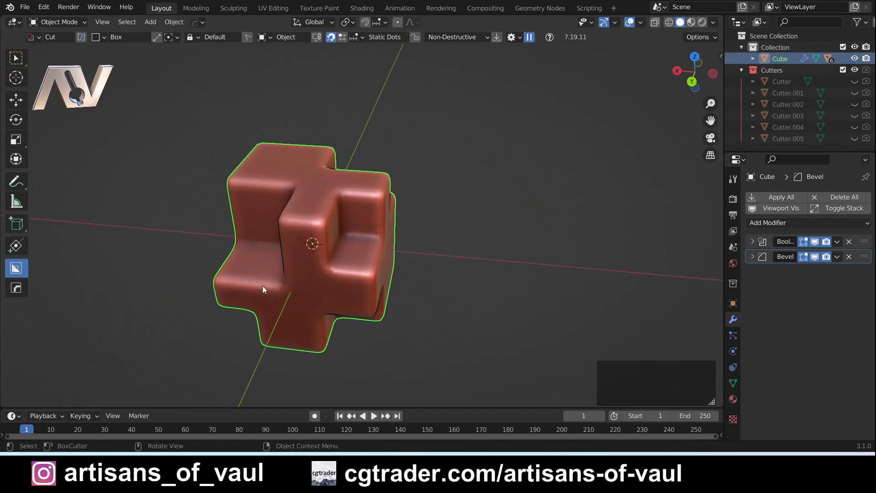
{"action": "middle_click_drag", "start_coordinate": [255, 277], "coordinate": [305, 290]}
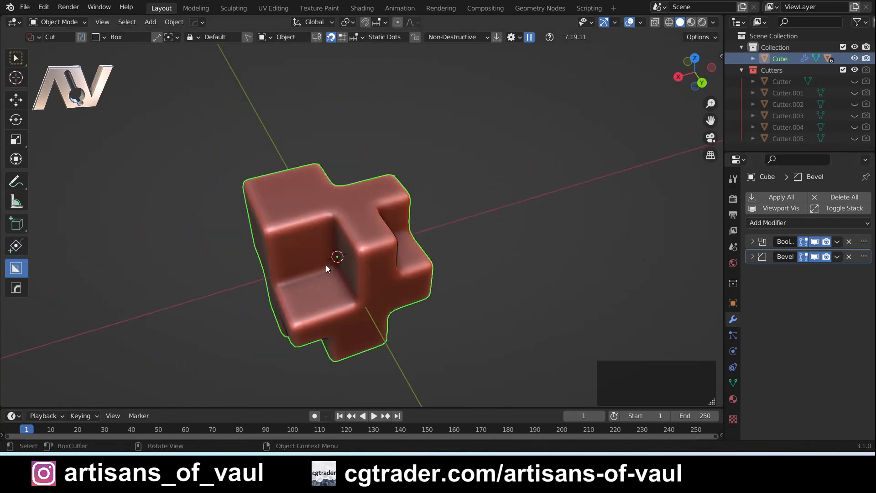
{"action": "middle_click_drag", "start_coordinate": [265, 251], "coordinate": [293, 237]}
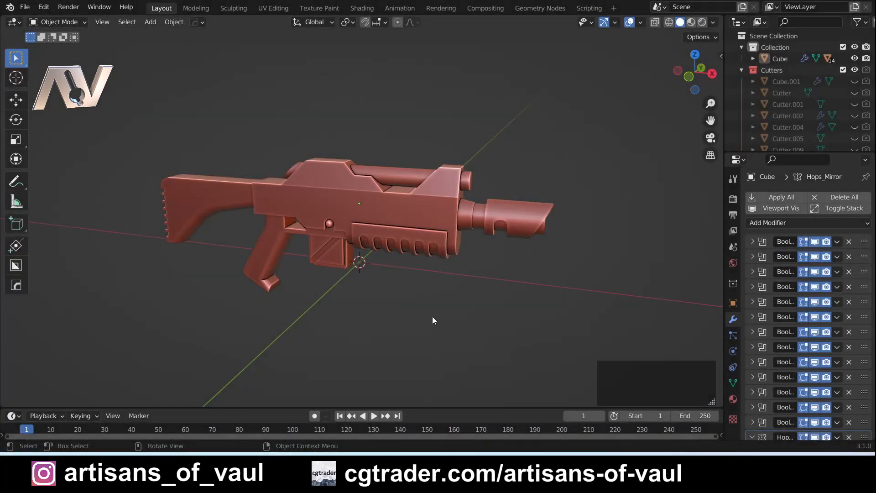
Select the rifle model and review its stack of Boolean and Mirror modifiers
{"action": "mouse_move", "coordinate": [405, 294]}
{"action": "middle_mouse_down"}
{"action": "mouse_move", "coordinate": [386, 293]}
{"action": "mouse_move", "coordinate": [401, 289]}
{"action": "mouse_move", "coordinate": [394, 286]}
{"action": "middle_mouse_up"}
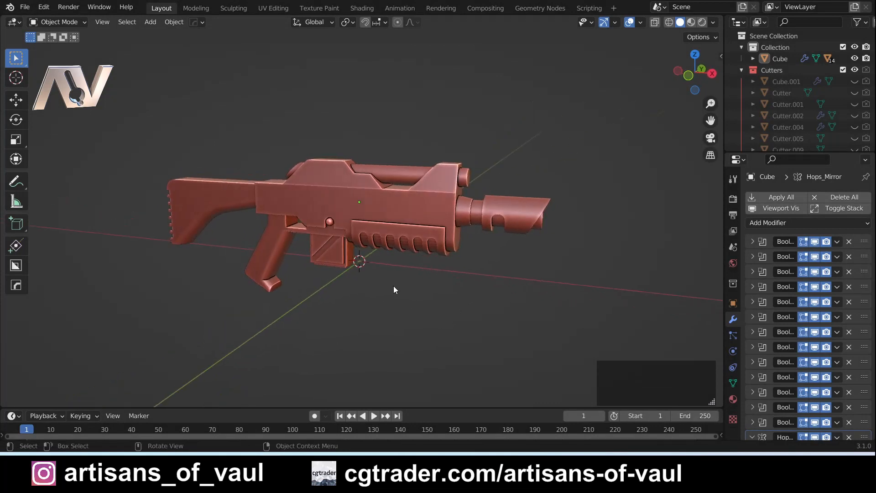
{"action": "scroll", "coordinate": [393, 286], "scroll_direction": "down", "scroll_amount": 1}
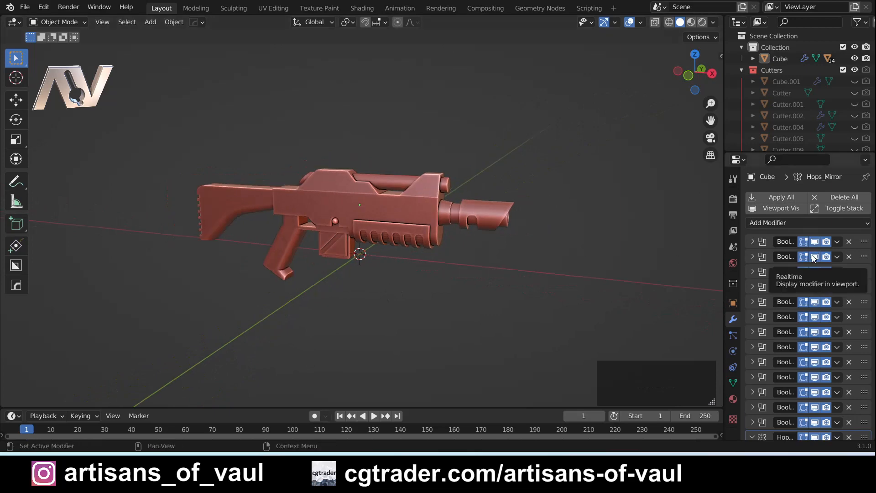
{"action": "scroll", "coordinate": [811, 249], "scroll_direction": "down", "scroll_amount": 8}
{"action": "scroll", "coordinate": [805, 272], "scroll_direction": "up", "scroll_amount": 8}
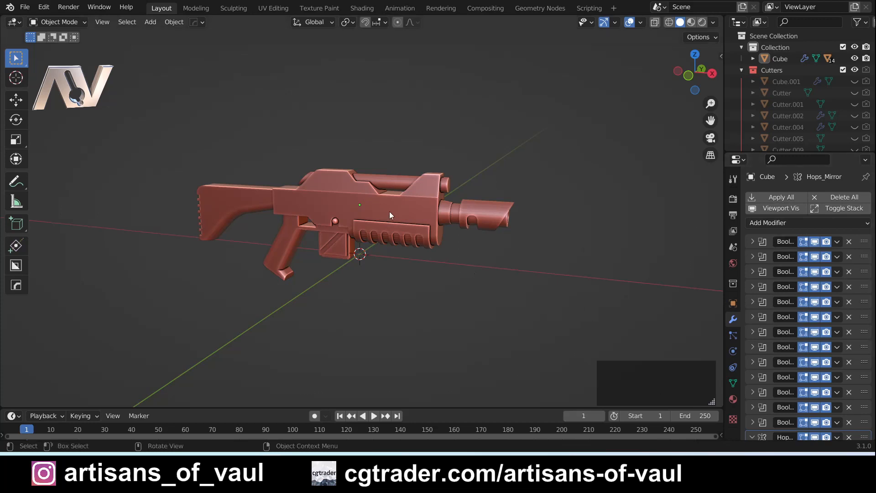
{"action": "left_click", "coordinate": [337, 187]}
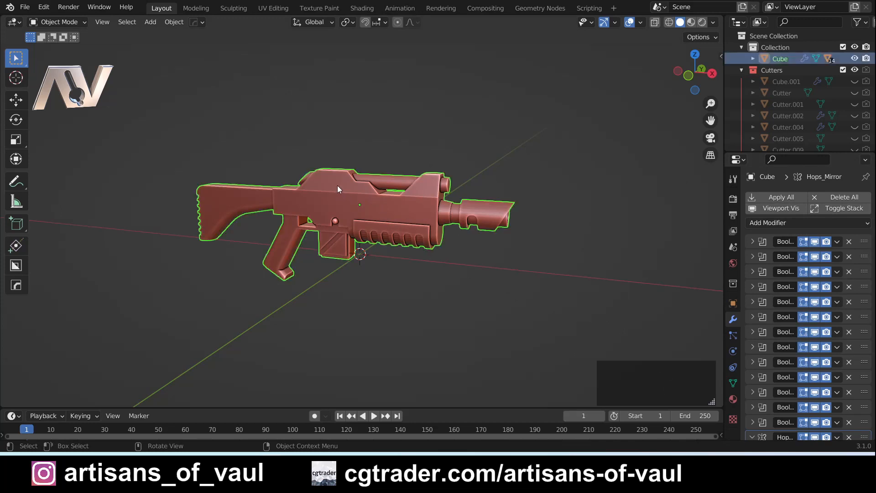
{"action": "scroll", "coordinate": [790, 284], "scroll_direction": "down", "scroll_amount": 5}
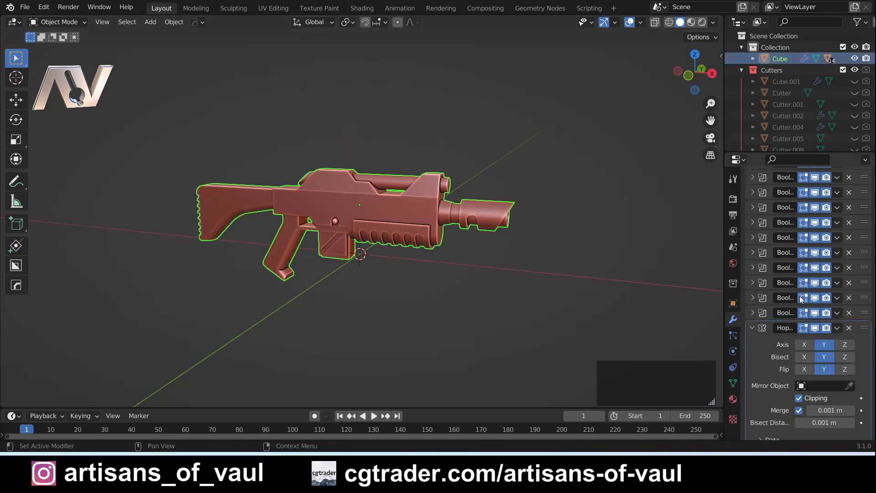
{"action": "scroll", "coordinate": [793, 319], "scroll_direction": "up", "scroll_amount": 5}
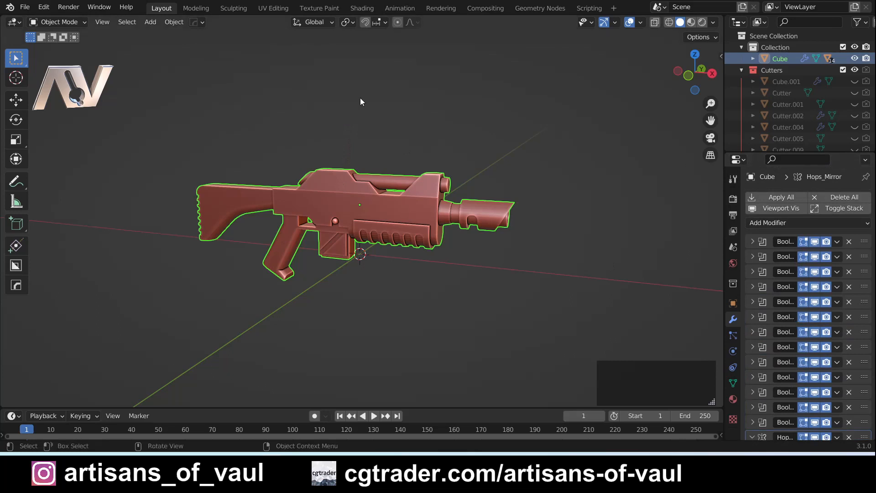
Apply the rifle's whole modifier stack with HOps Smart Apply and inspect the resulting mesh
{"action": "key", "text": "q"}
{"action": "mouse_move", "coordinate": [344, 144]}
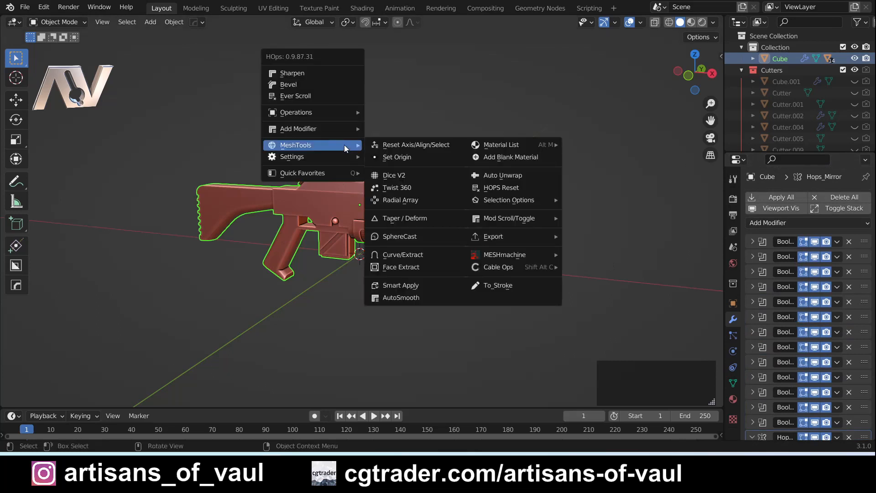
{"action": "left_click", "coordinate": [412, 284]}
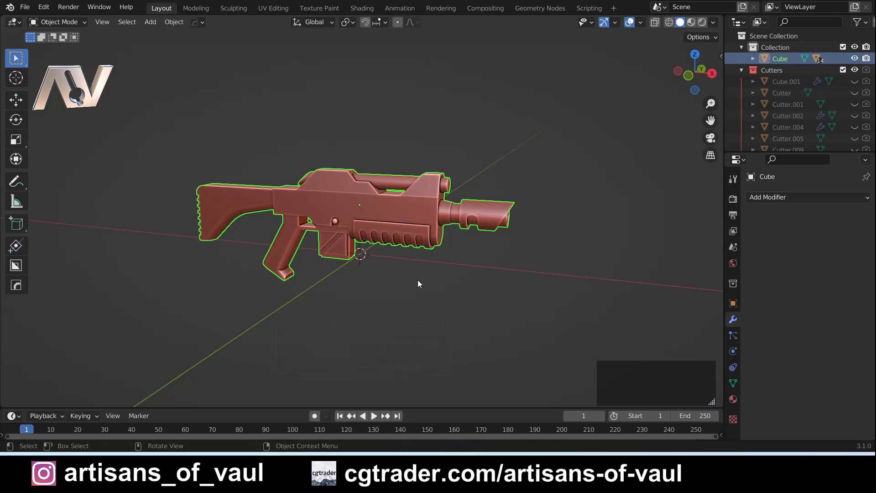
{"action": "middle_click_drag", "start_coordinate": [360, 272], "coordinate": [352, 305]}
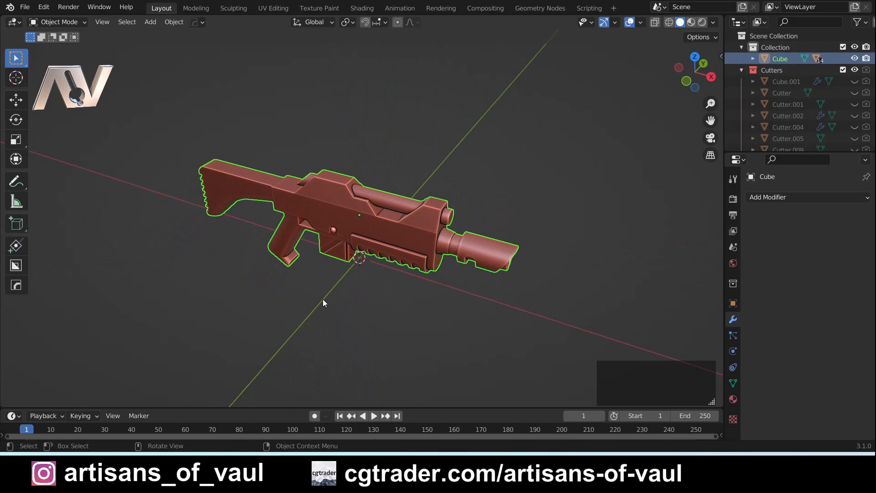
{"action": "middle_click_drag", "start_coordinate": [322, 300], "coordinate": [343, 266]}
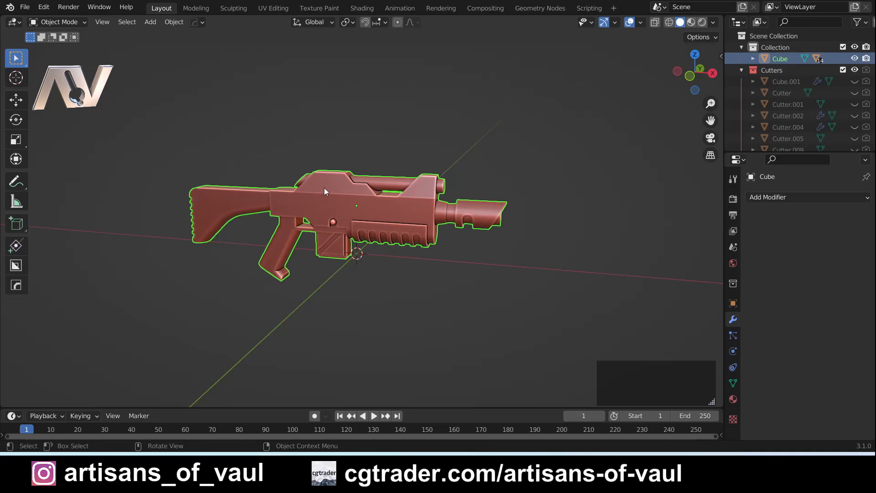
{"action": "mouse_move", "coordinate": [325, 185]}
{"action": "middle_mouse_down"}
{"action": "mouse_move", "coordinate": [320, 190]}
{"action": "mouse_move", "coordinate": [341, 163]}
{"action": "mouse_move", "coordinate": [326, 190]}
{"action": "middle_mouse_up"}
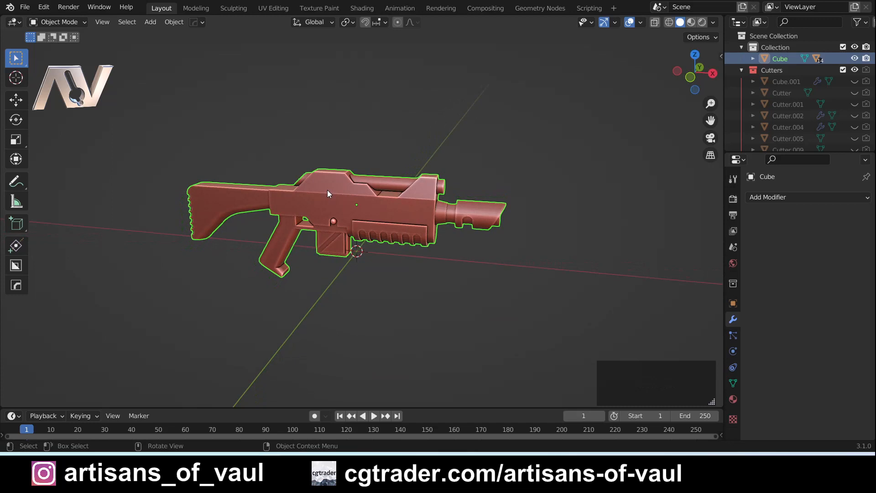